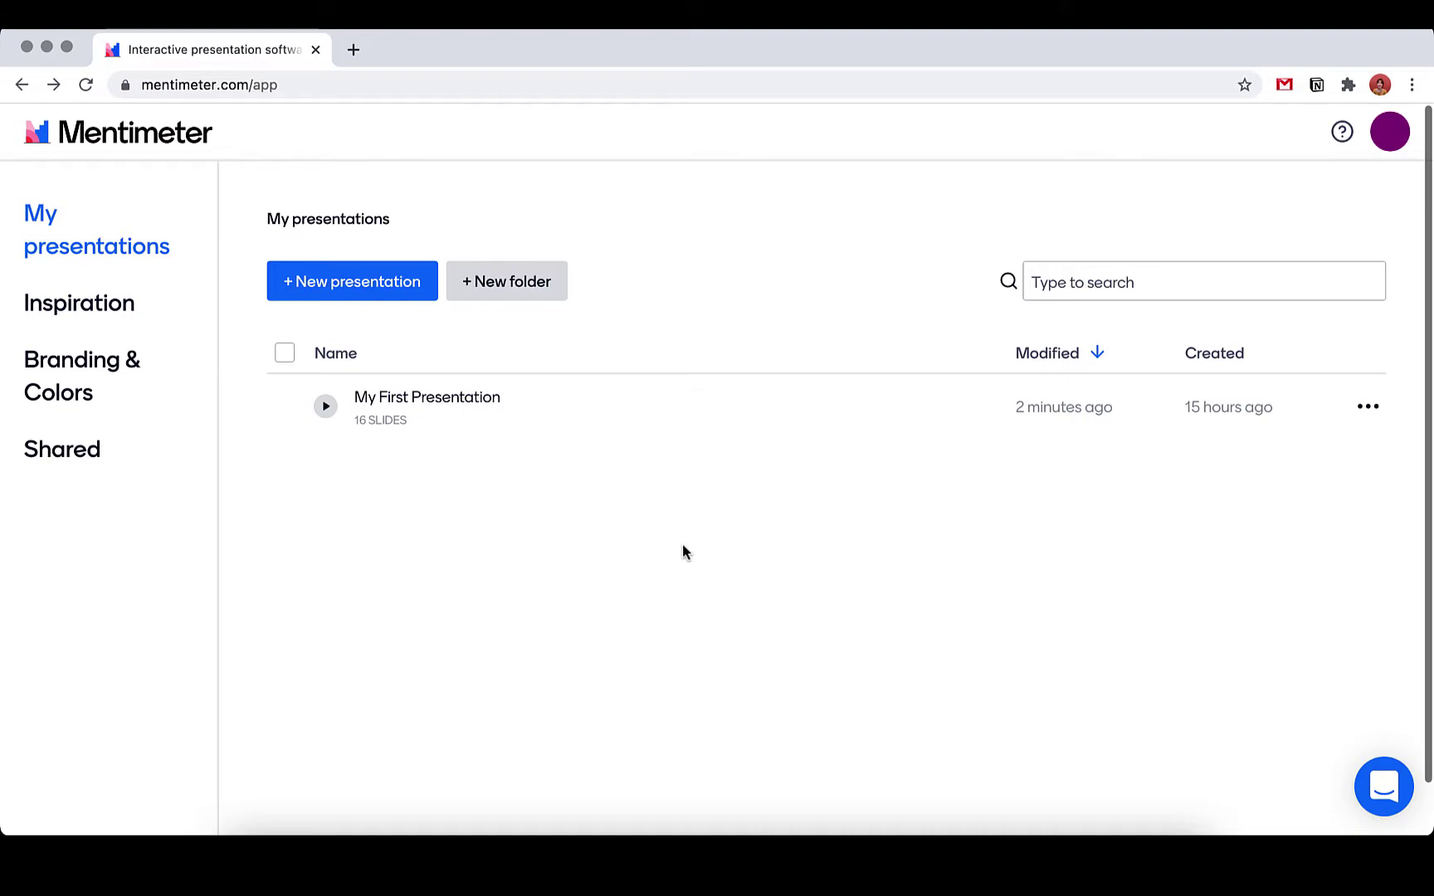
- Create presentation 'Test 1' and make its first slide a 100 points question
{"action": "left_click", "coordinate": [393, 293]}
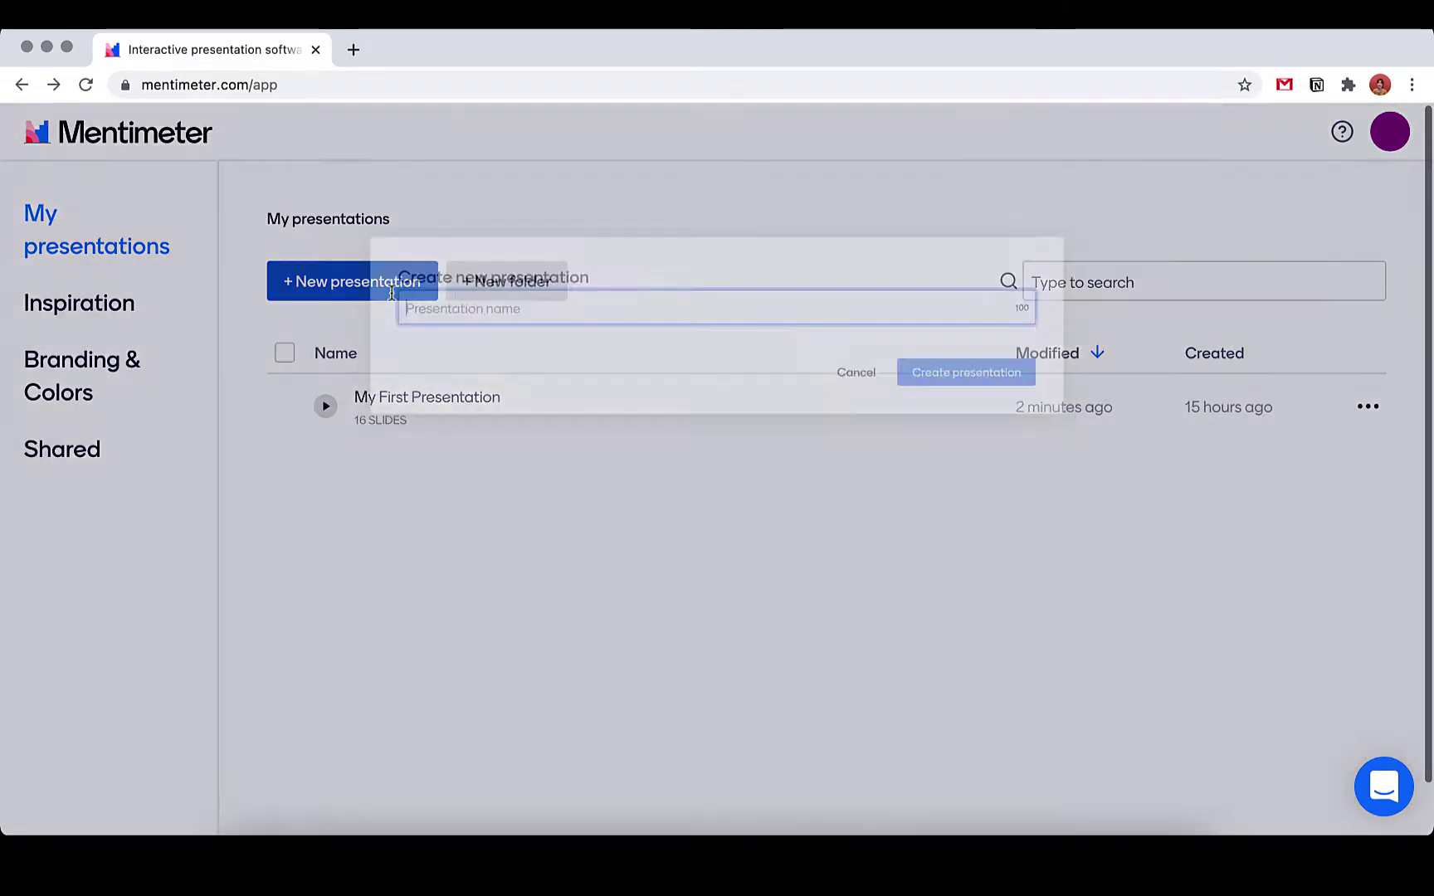
{"action": "type", "text": "T"}
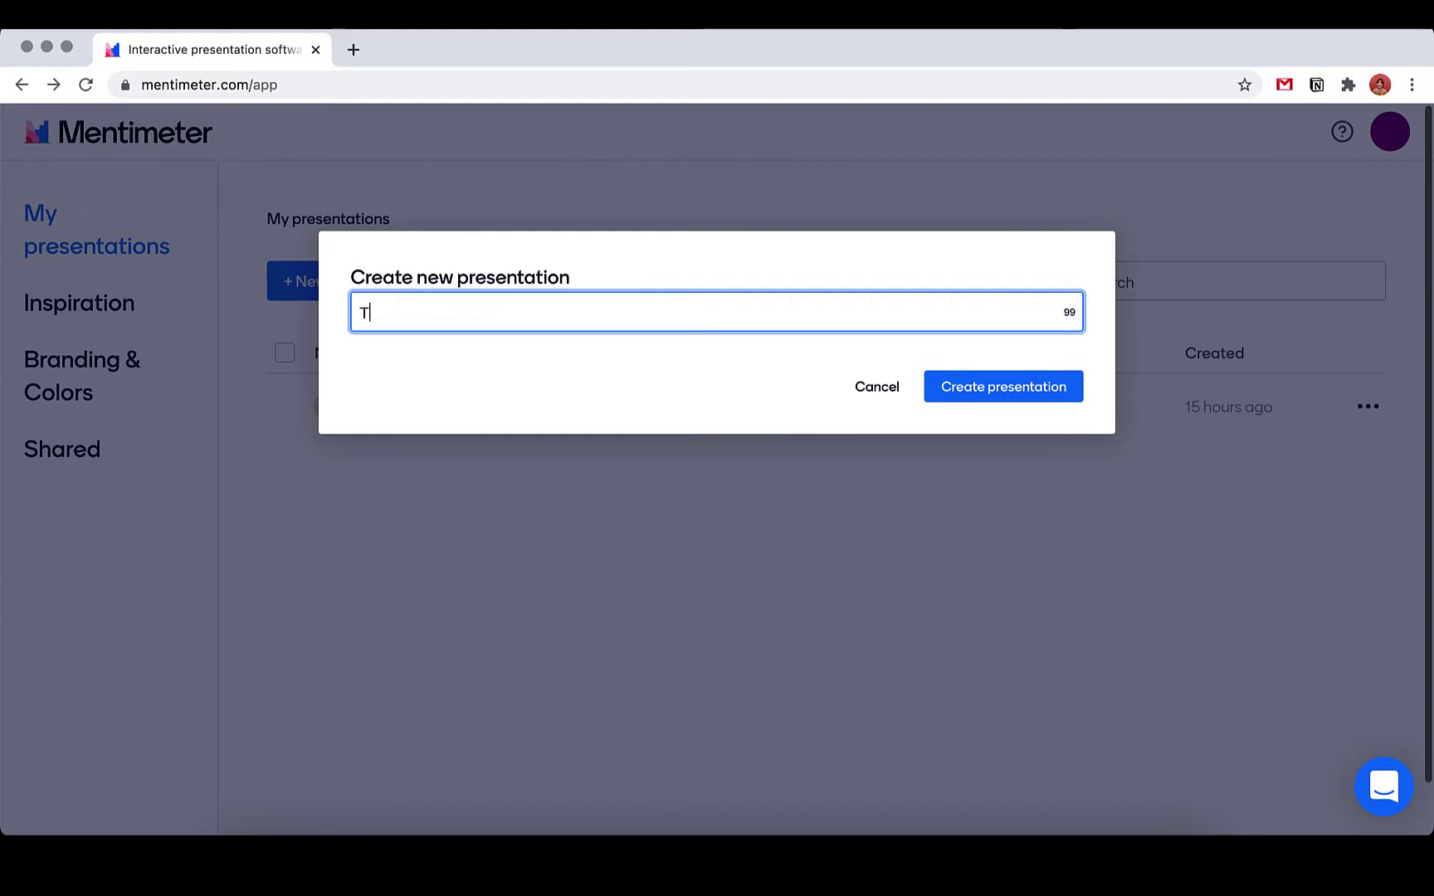
{"action": "type", "text": "est 1"}
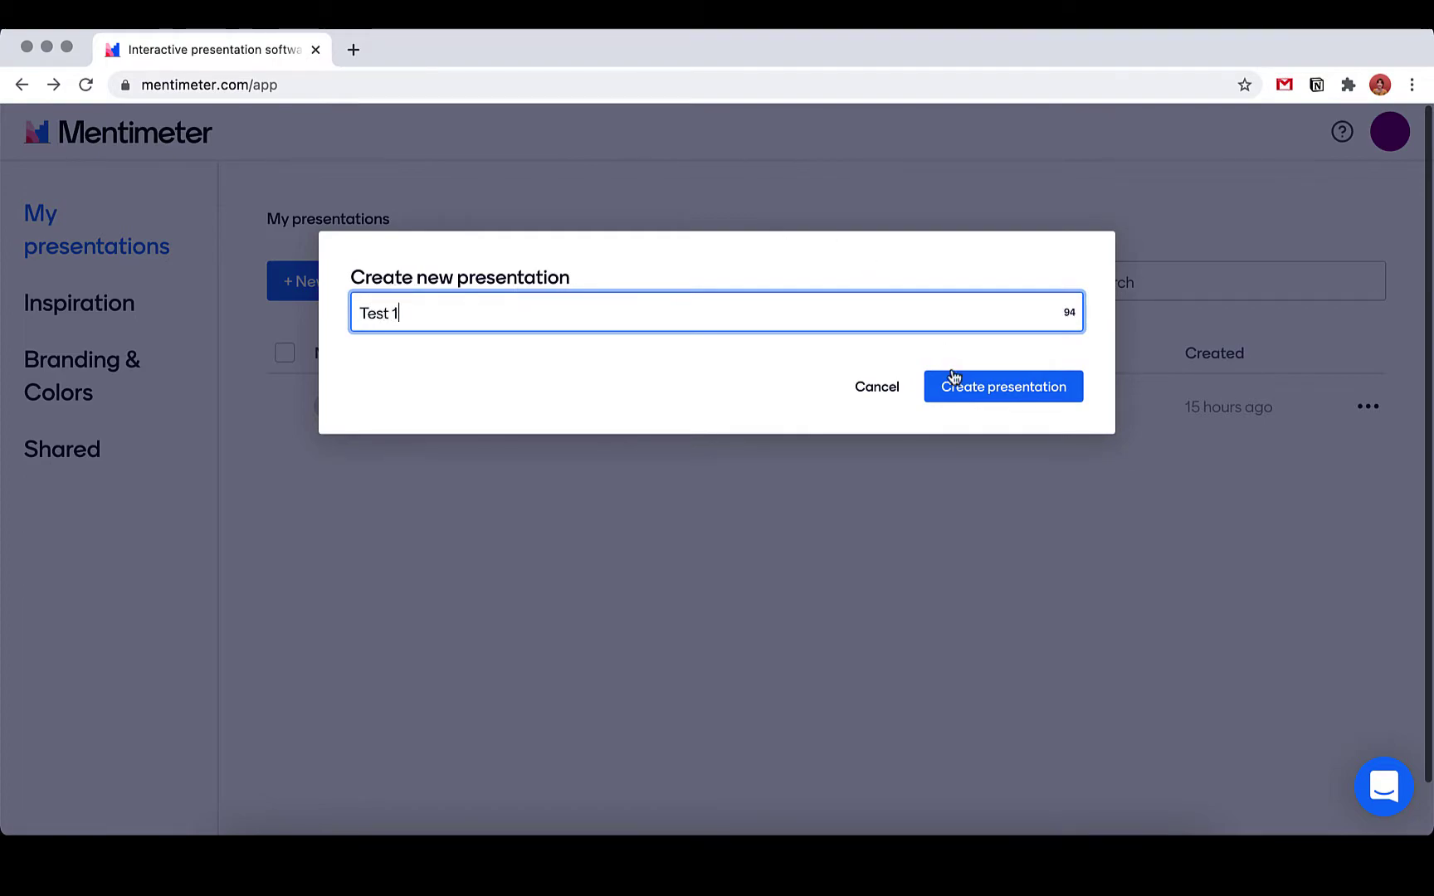
{"action": "left_click", "coordinate": [954, 377]}
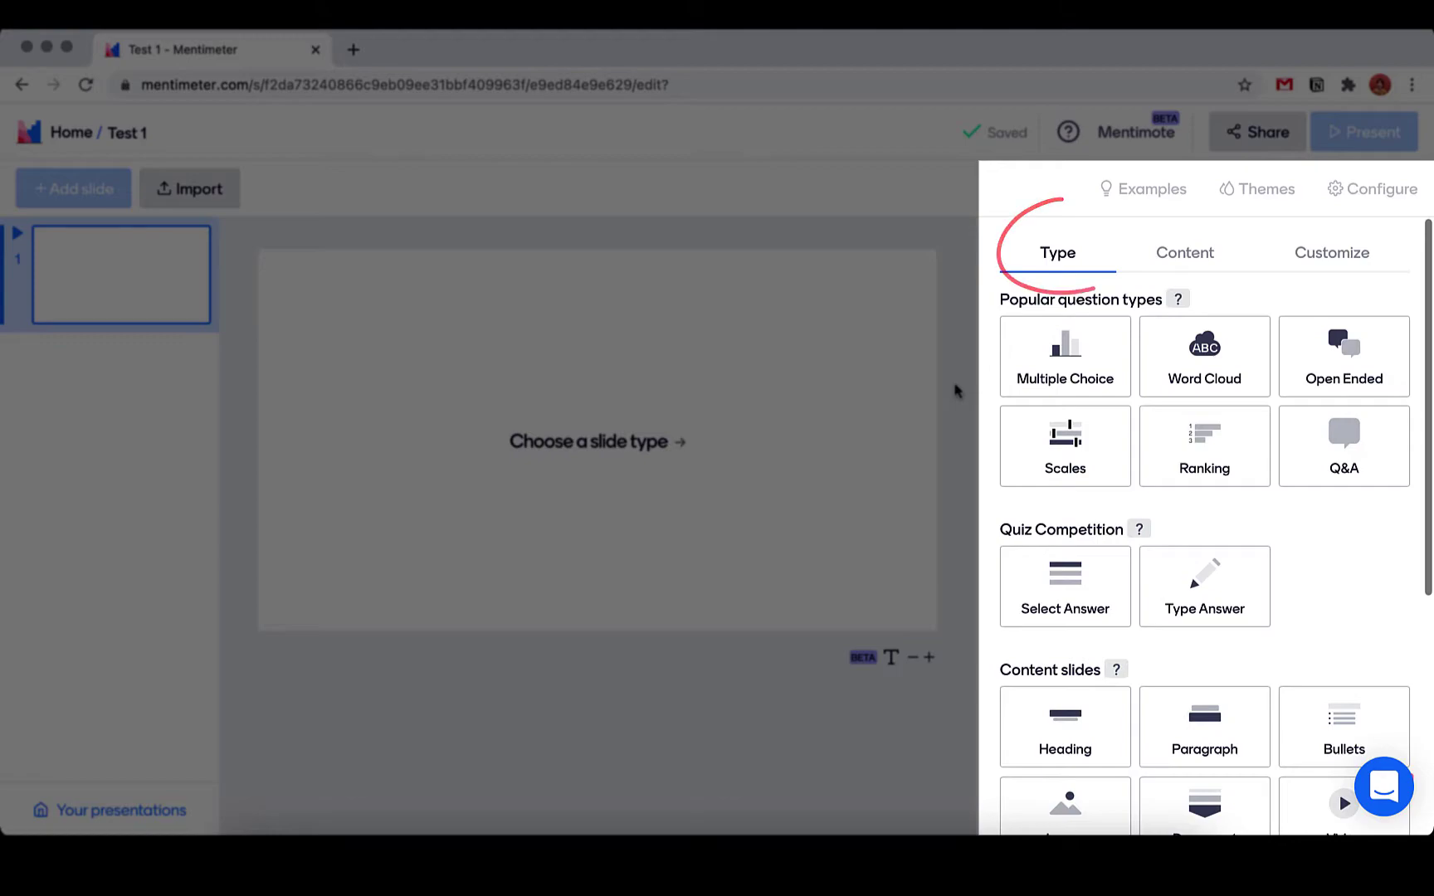
{"action": "scroll", "coordinate": [1054, 595], "scroll_direction": "down", "scroll_amount": 3}
{"action": "scroll", "coordinate": [1053, 595], "scroll_direction": "down", "scroll_amount": 5}
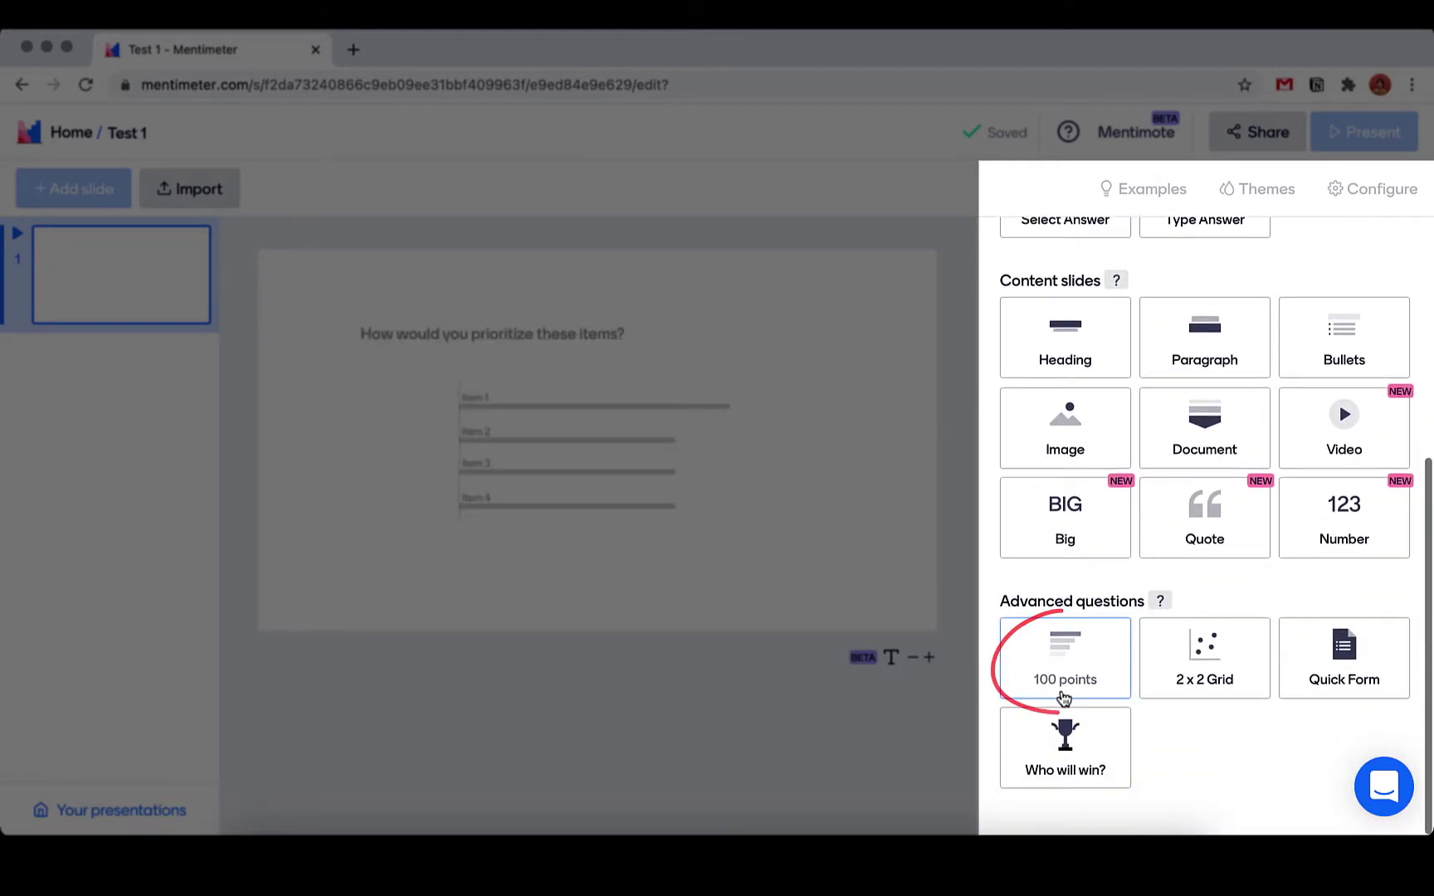
{"action": "left_click", "coordinate": [1054, 682]}
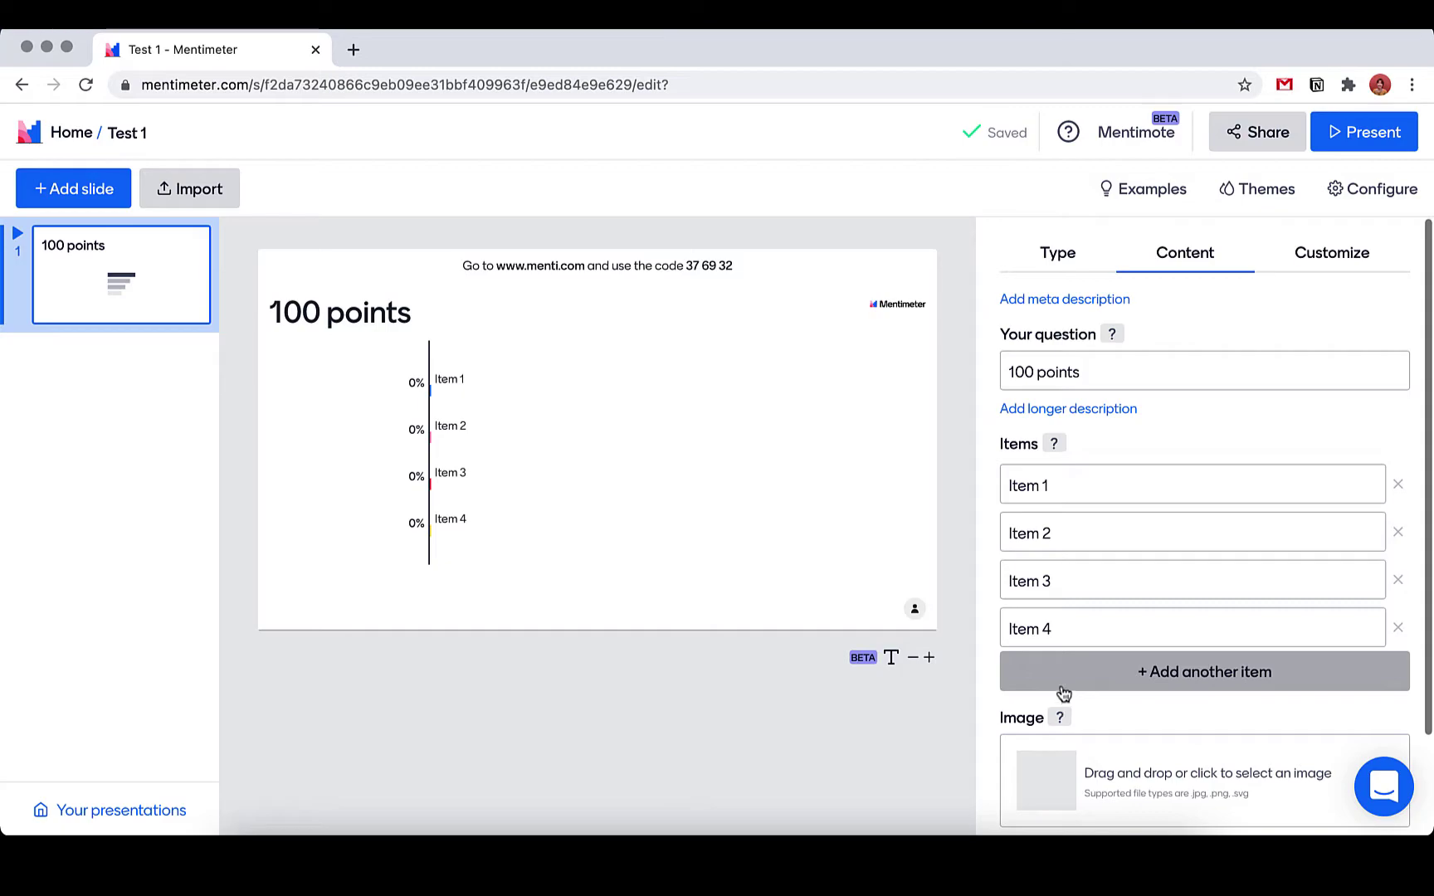
- Ask 'What motivates you?' with items Enjoyment of helping others, Getting paid, Having fun, Getting acknowledged and promoted, then present it
{"action": "left_click", "coordinate": [1093, 372]}
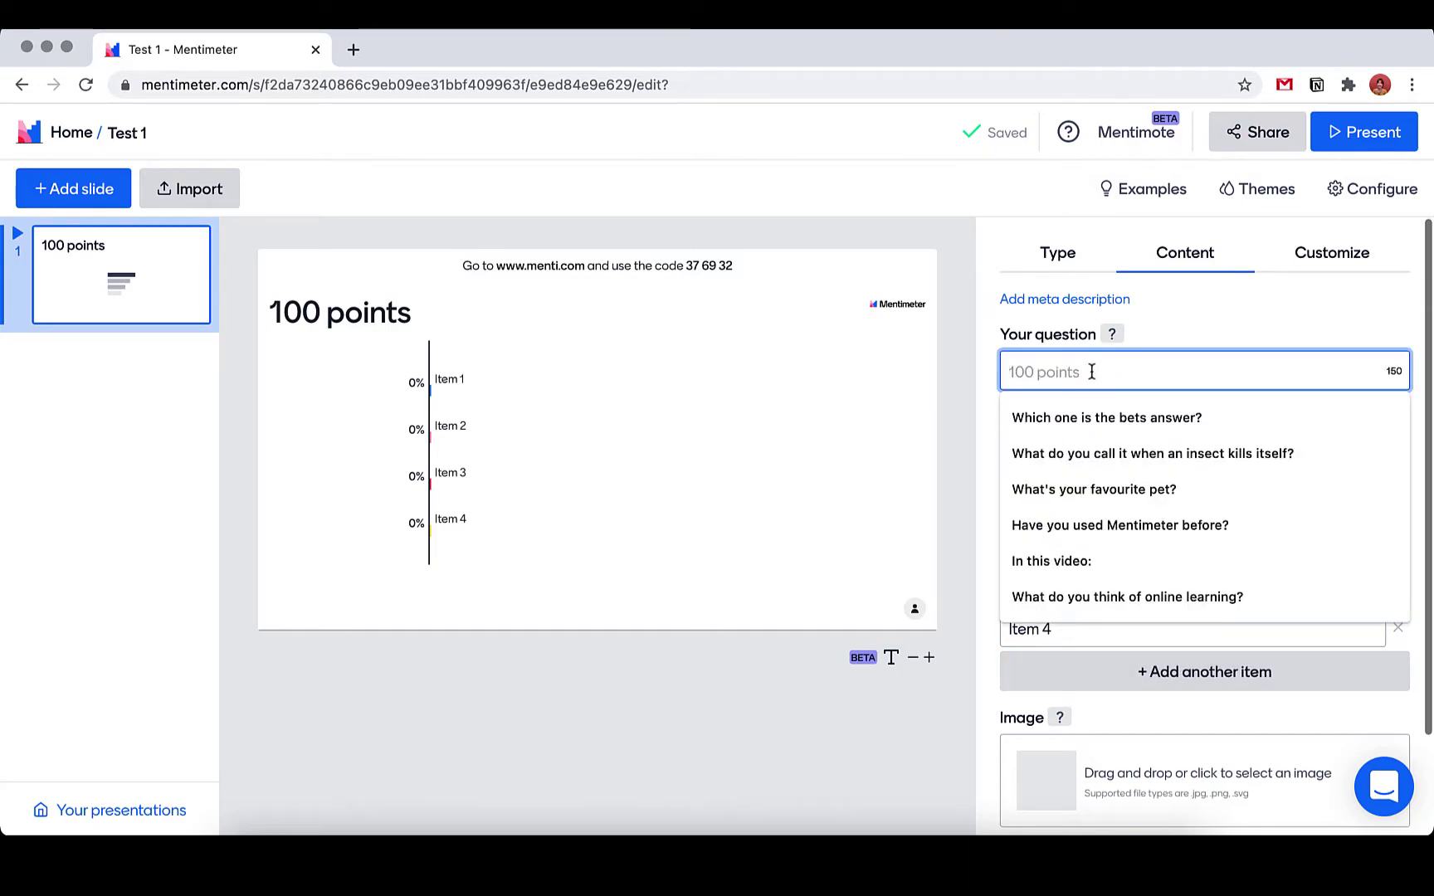
{"action": "type", "text": "What"}
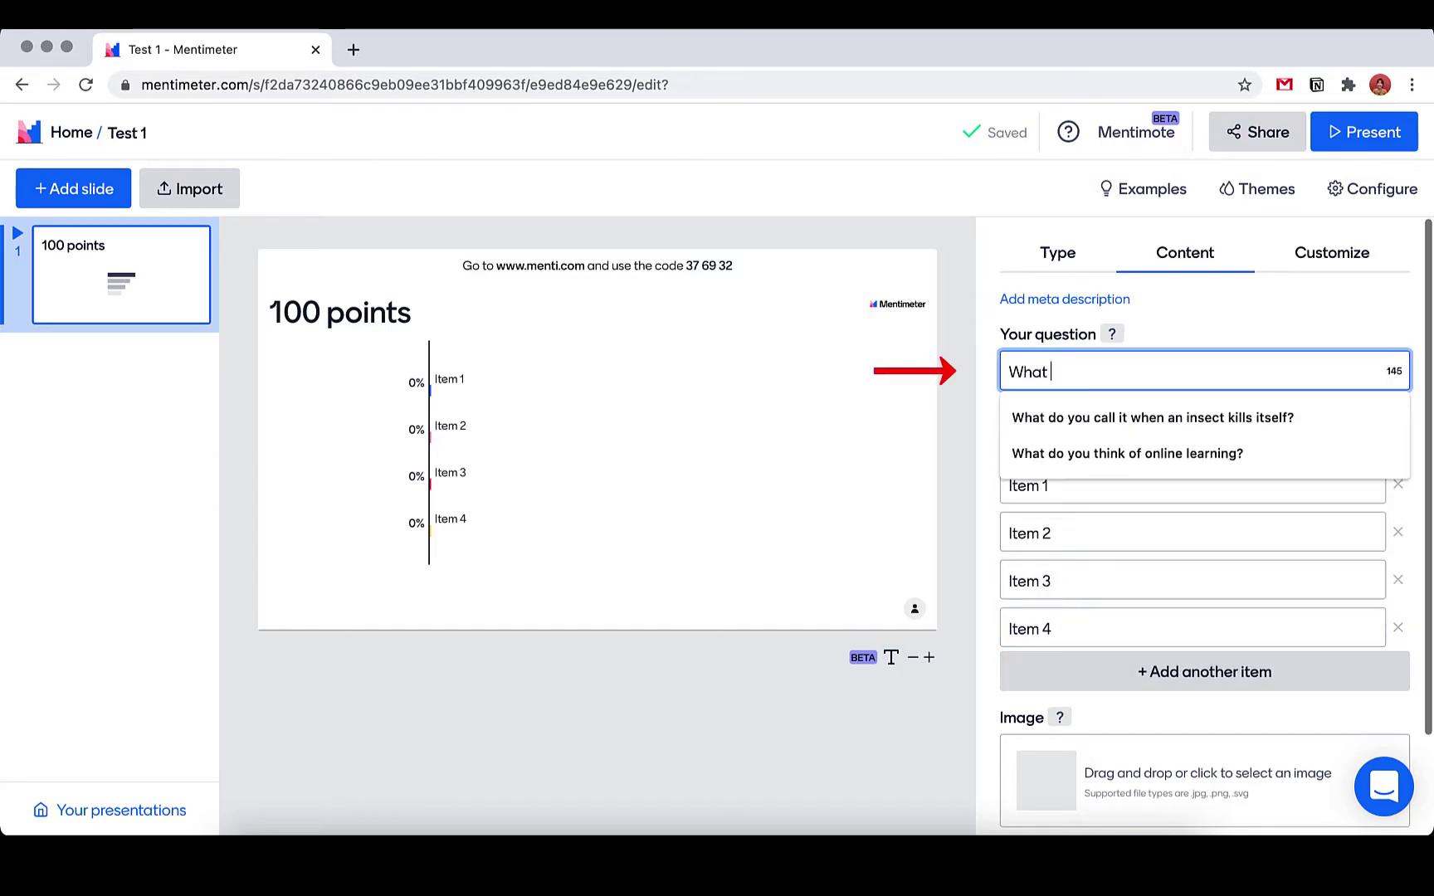
{"action": "type", "text": " motivates y"}
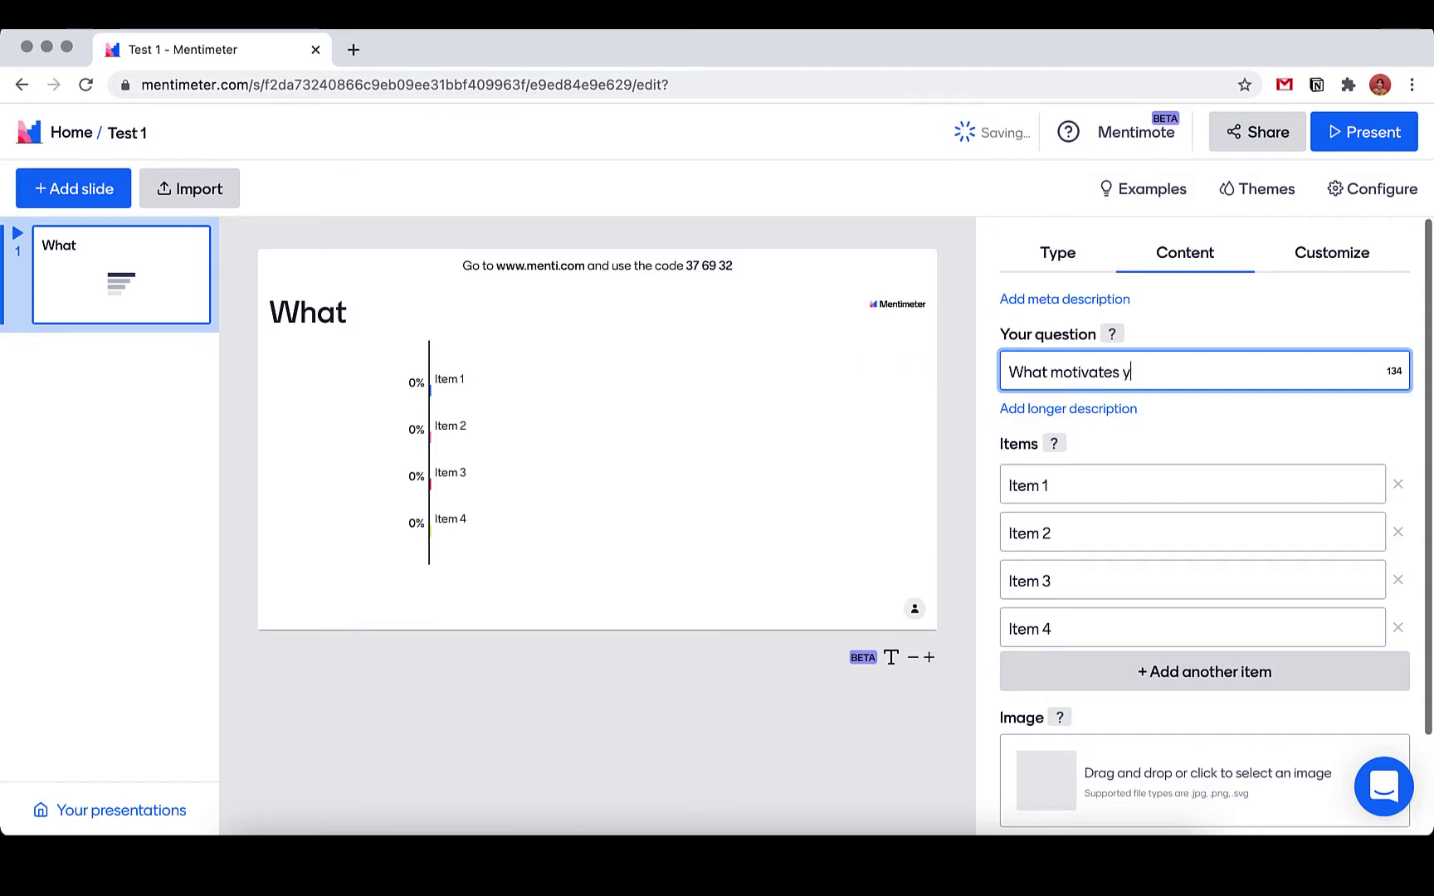
{"action": "type", "text": "ou?"}
{"action": "left_click", "coordinate": [1086, 482]}
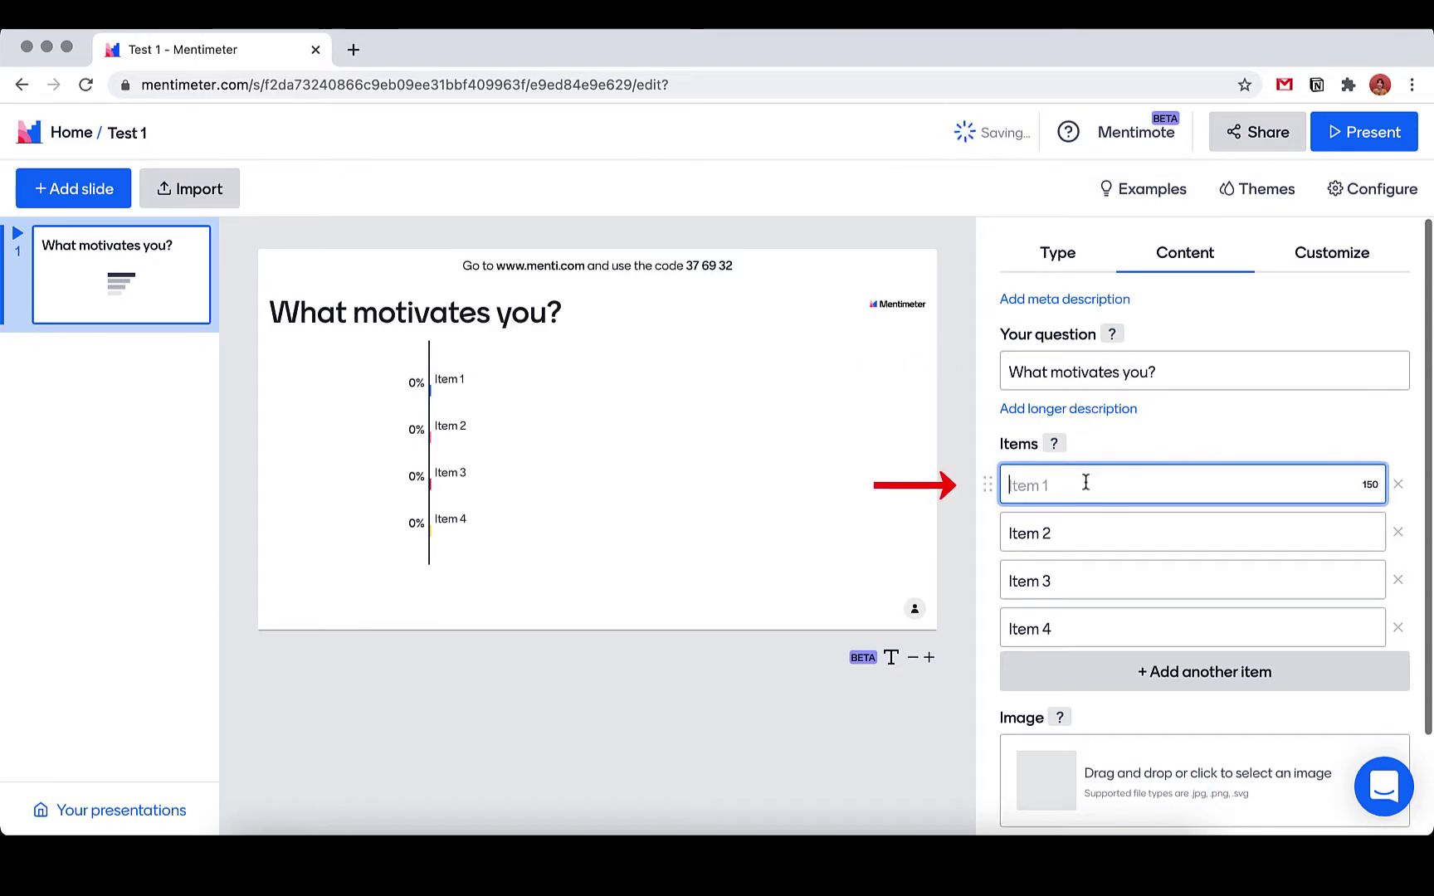
{"action": "type", "text": "Enj"}
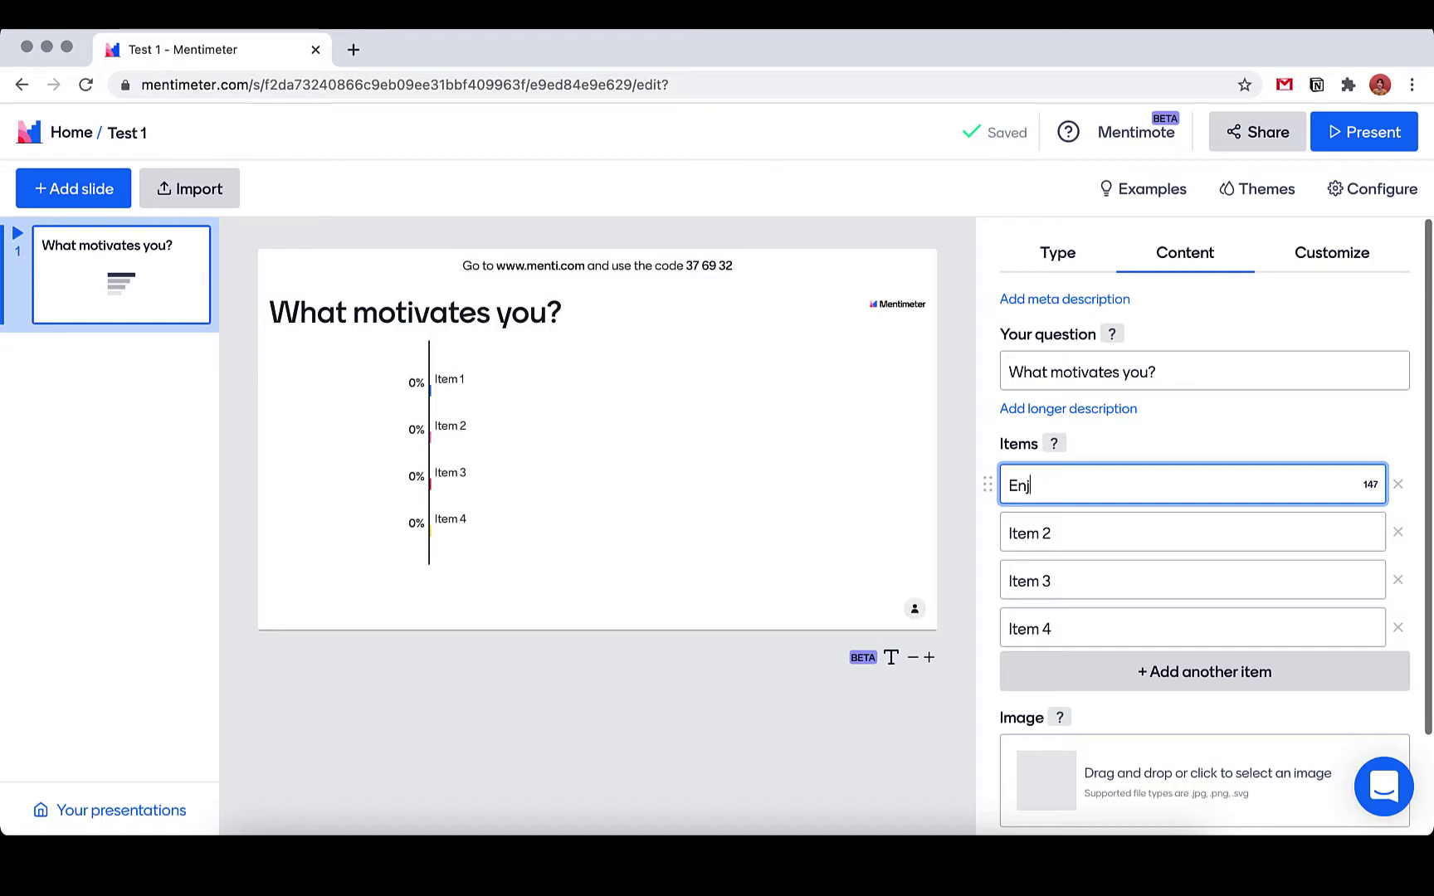
{"action": "type", "text": "oyment of"}
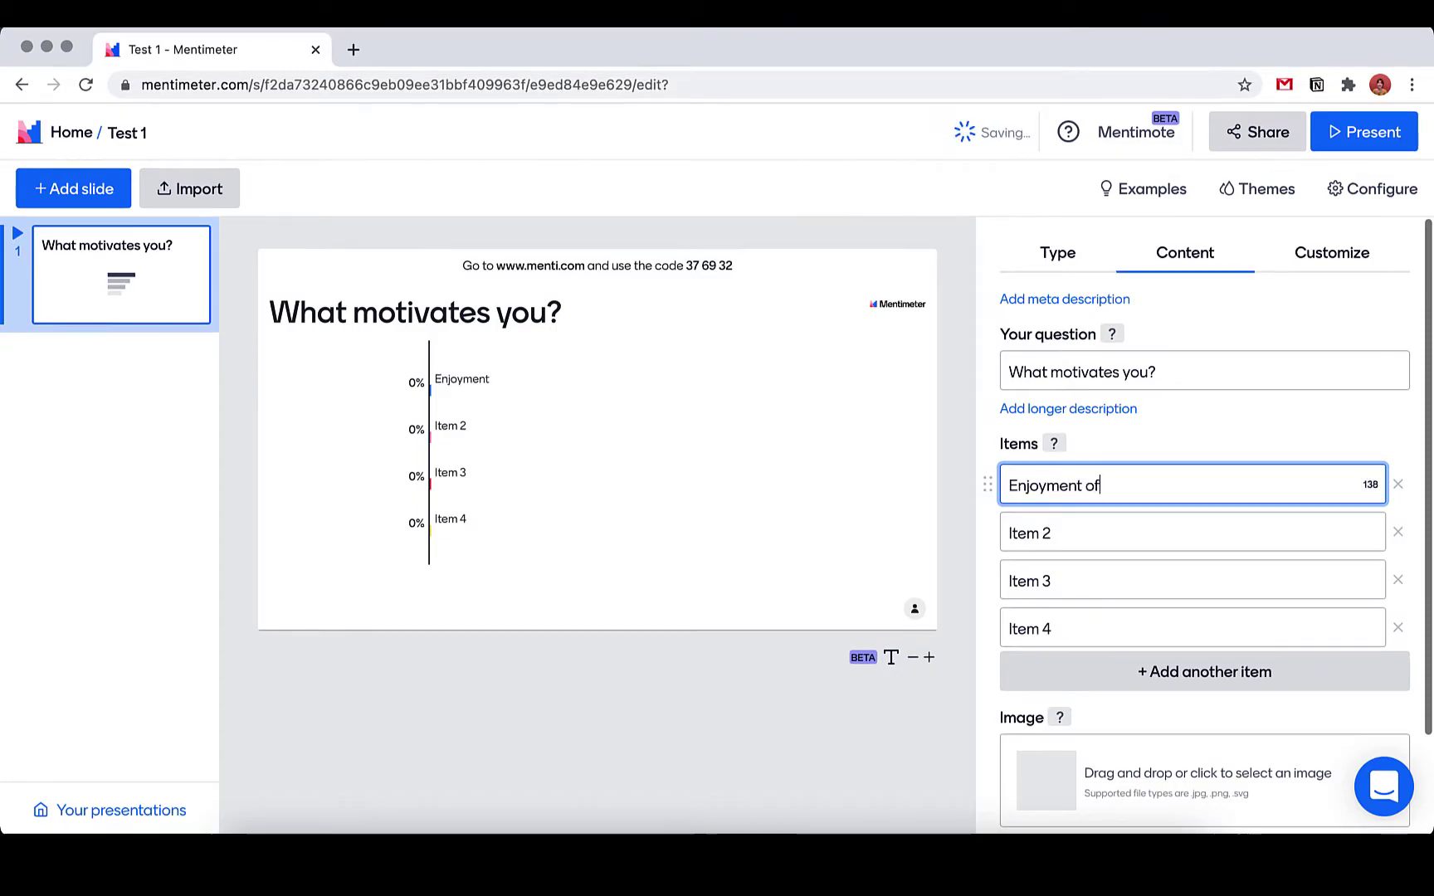
{"action": "type", "text": " helping others"}
{"action": "left_click", "coordinate": [1089, 535]}
{"action": "type", "text": "Getting piid"}
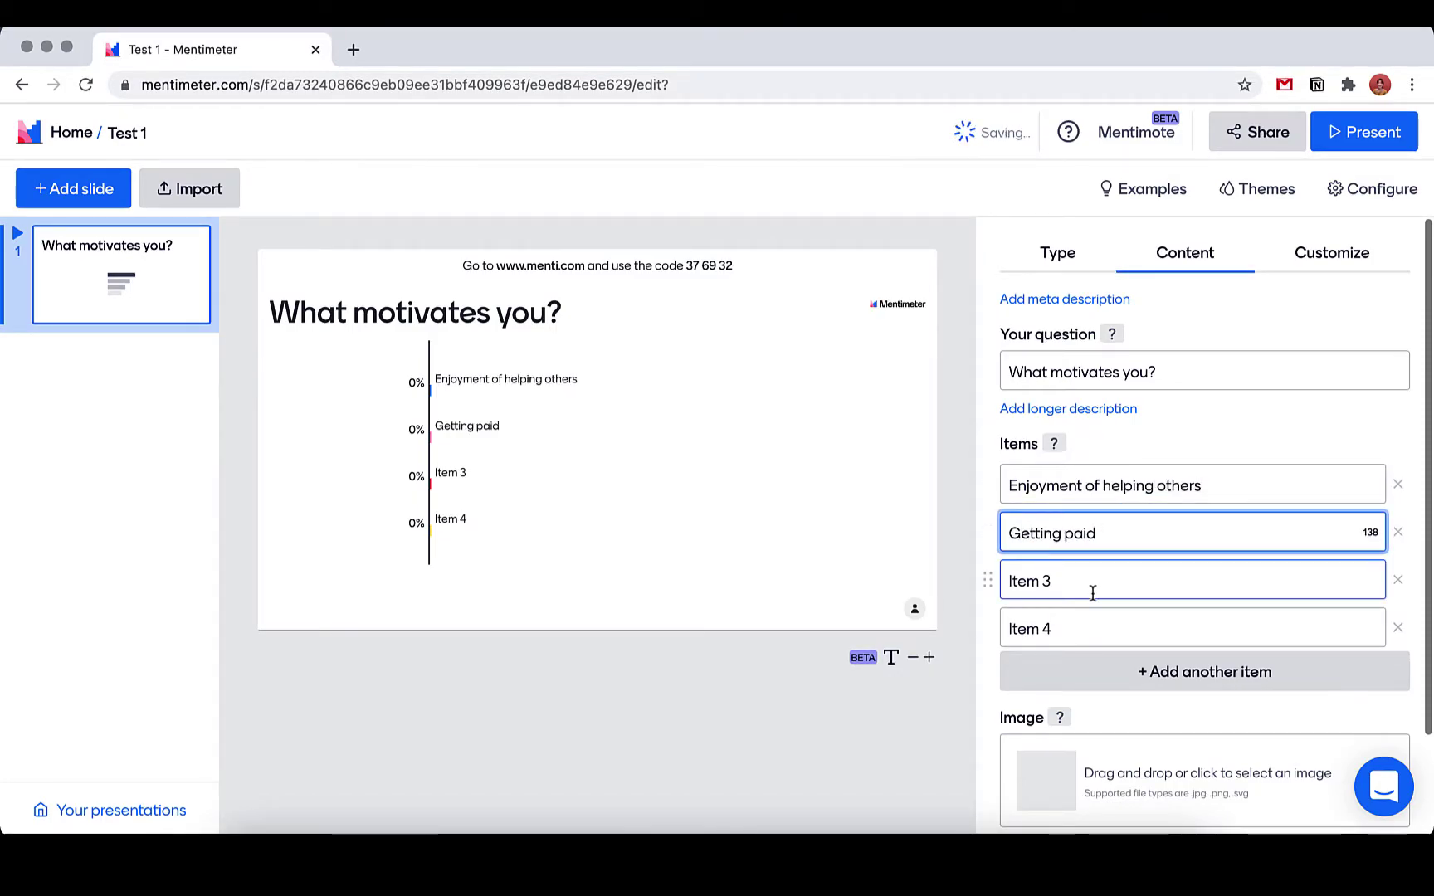
{"action": "left_click", "coordinate": [1091, 583]}
{"action": "type", "text": "Having fun"}
{"action": "left_click", "coordinate": [1091, 628]}
{"action": "type", "text": "Getting acknowledged"}
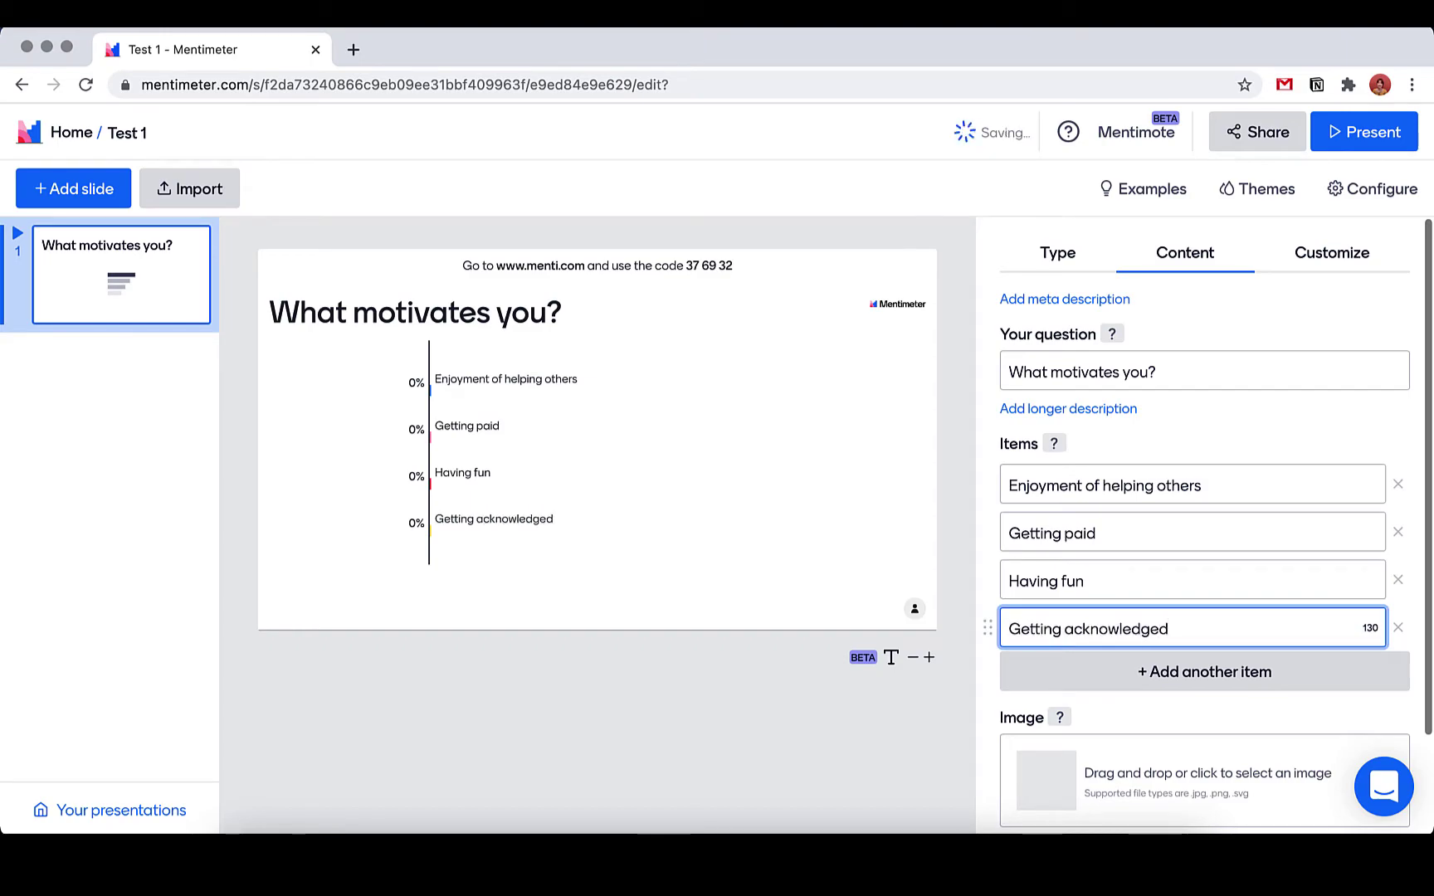
{"action": "type", "text": " and promoted"}
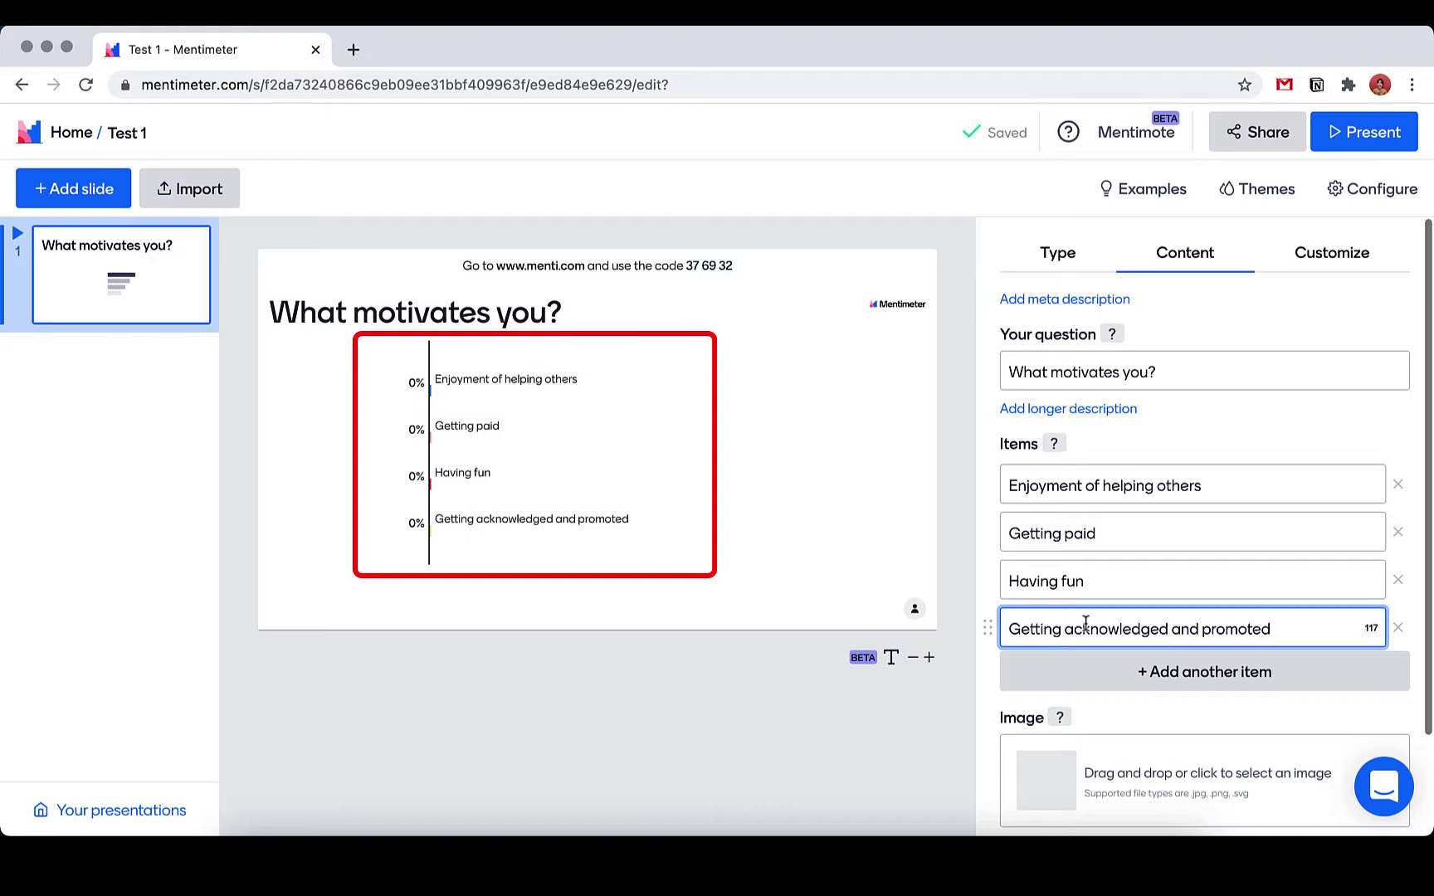
{"action": "left_click", "coordinate": [1352, 134]}
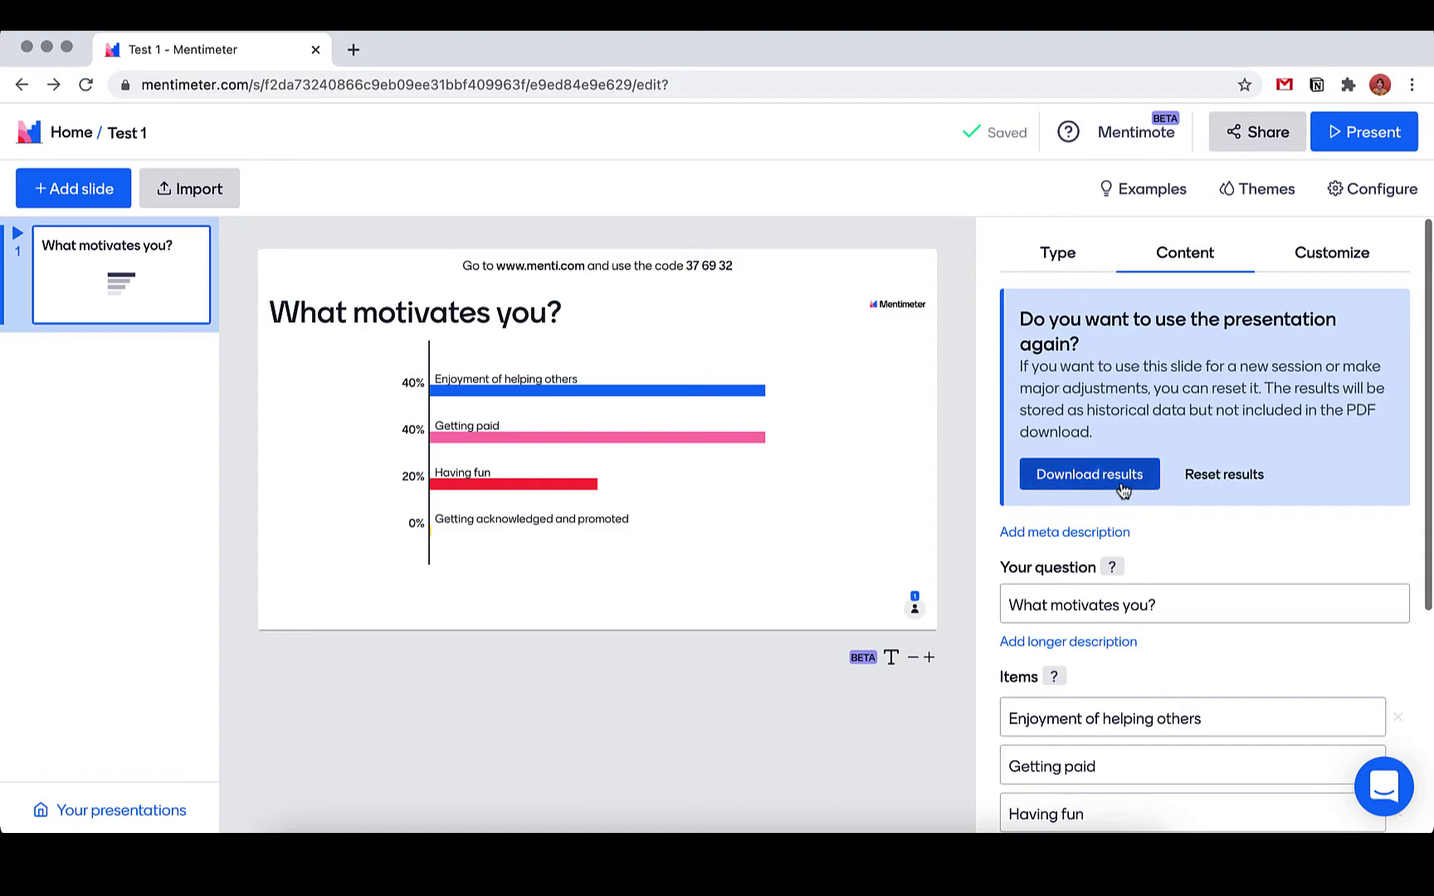
- Reset the slide's results so every item returns to 0%
{"action": "left_click", "coordinate": [1225, 473]}
{"action": "left_click", "coordinate": [1070, 571]}
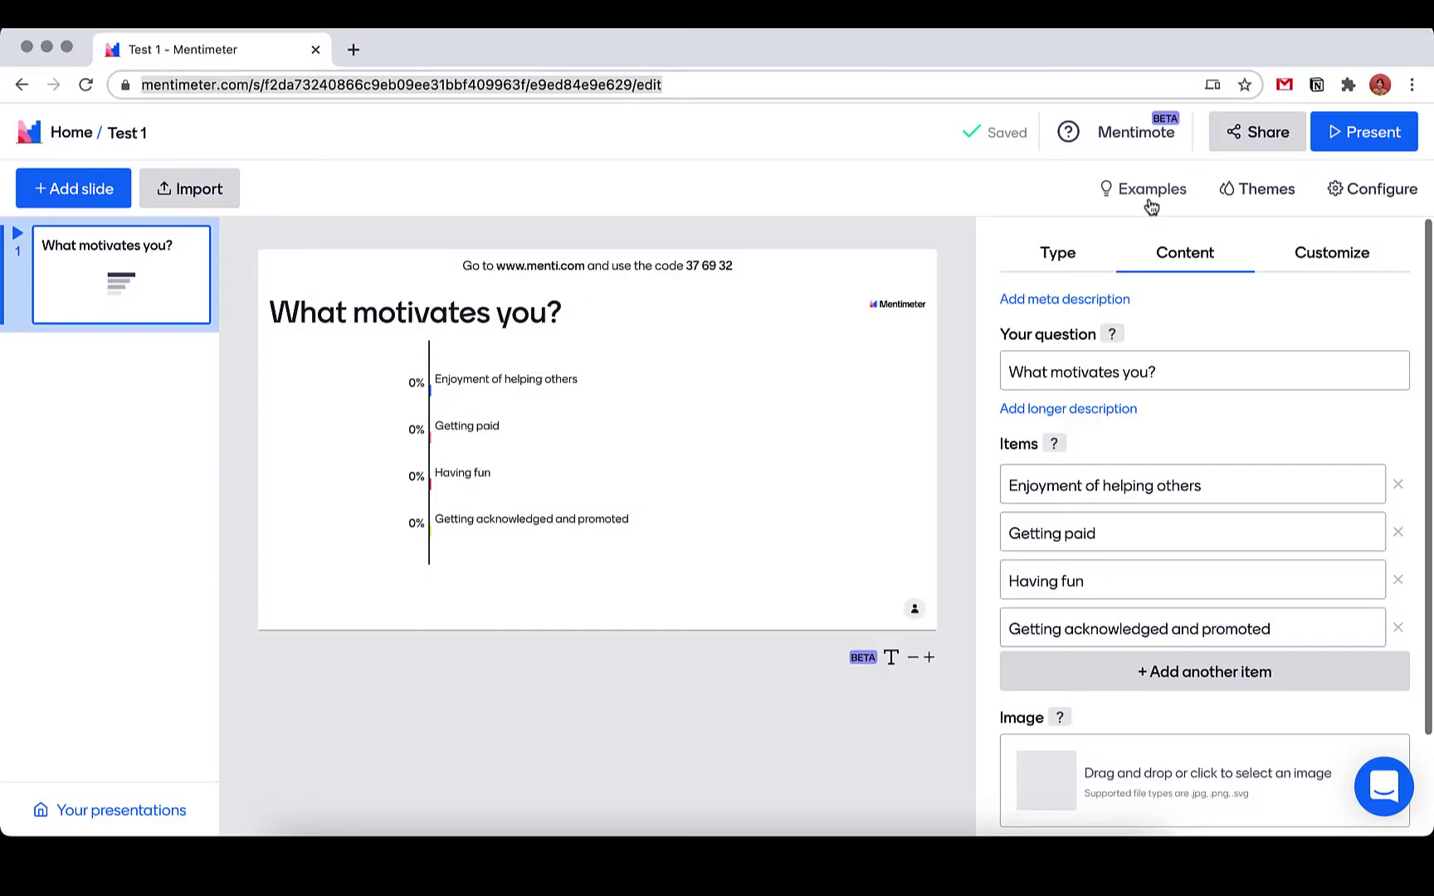
- Add the 'Rate these rules for working together' example slide from the library
{"action": "left_click", "coordinate": [1152, 207]}
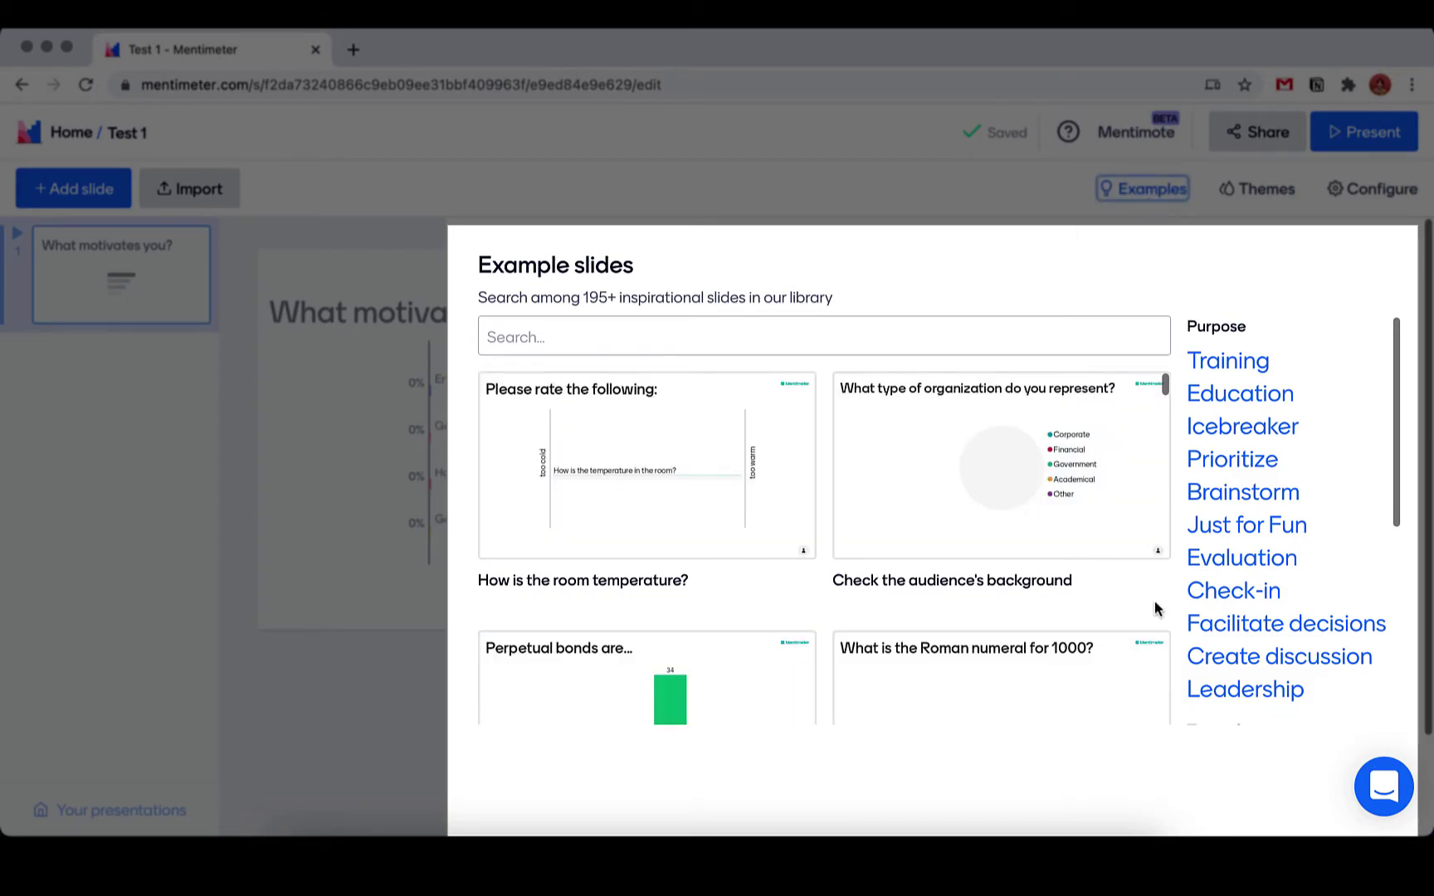
{"action": "scroll", "coordinate": [1157, 601], "scroll_direction": "down", "scroll_amount": 2}
{"action": "scroll", "coordinate": [1156, 602], "scroll_direction": "down", "scroll_amount": 3}
{"action": "scroll", "coordinate": [1155, 602], "scroll_direction": "down", "scroll_amount": 2}
{"action": "scroll", "coordinate": [1154, 608], "scroll_direction": "down", "scroll_amount": 1}
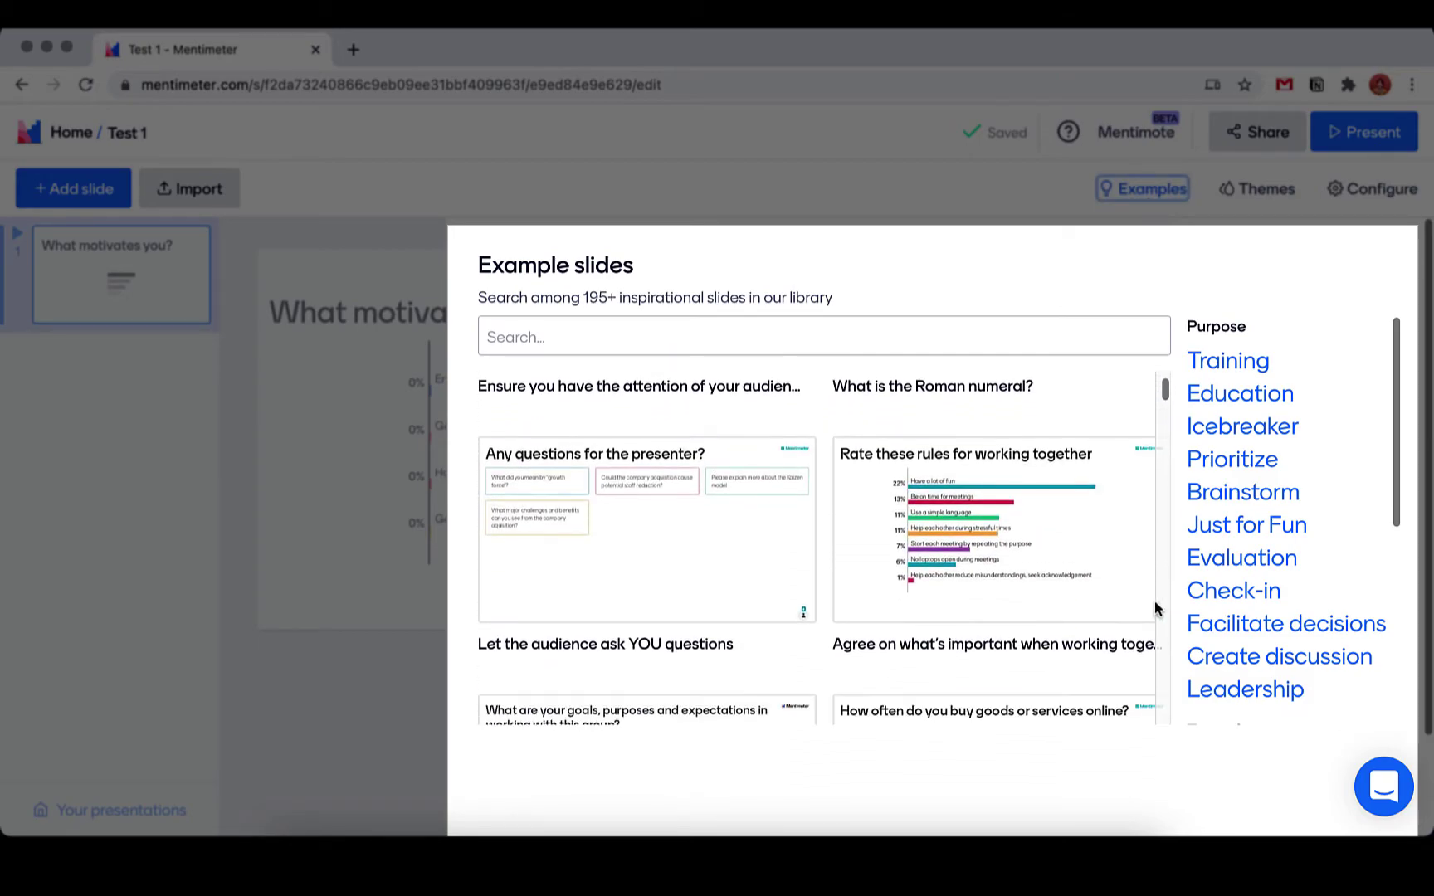
{"action": "scroll", "coordinate": [1154, 607], "scroll_direction": "down", "scroll_amount": 1}
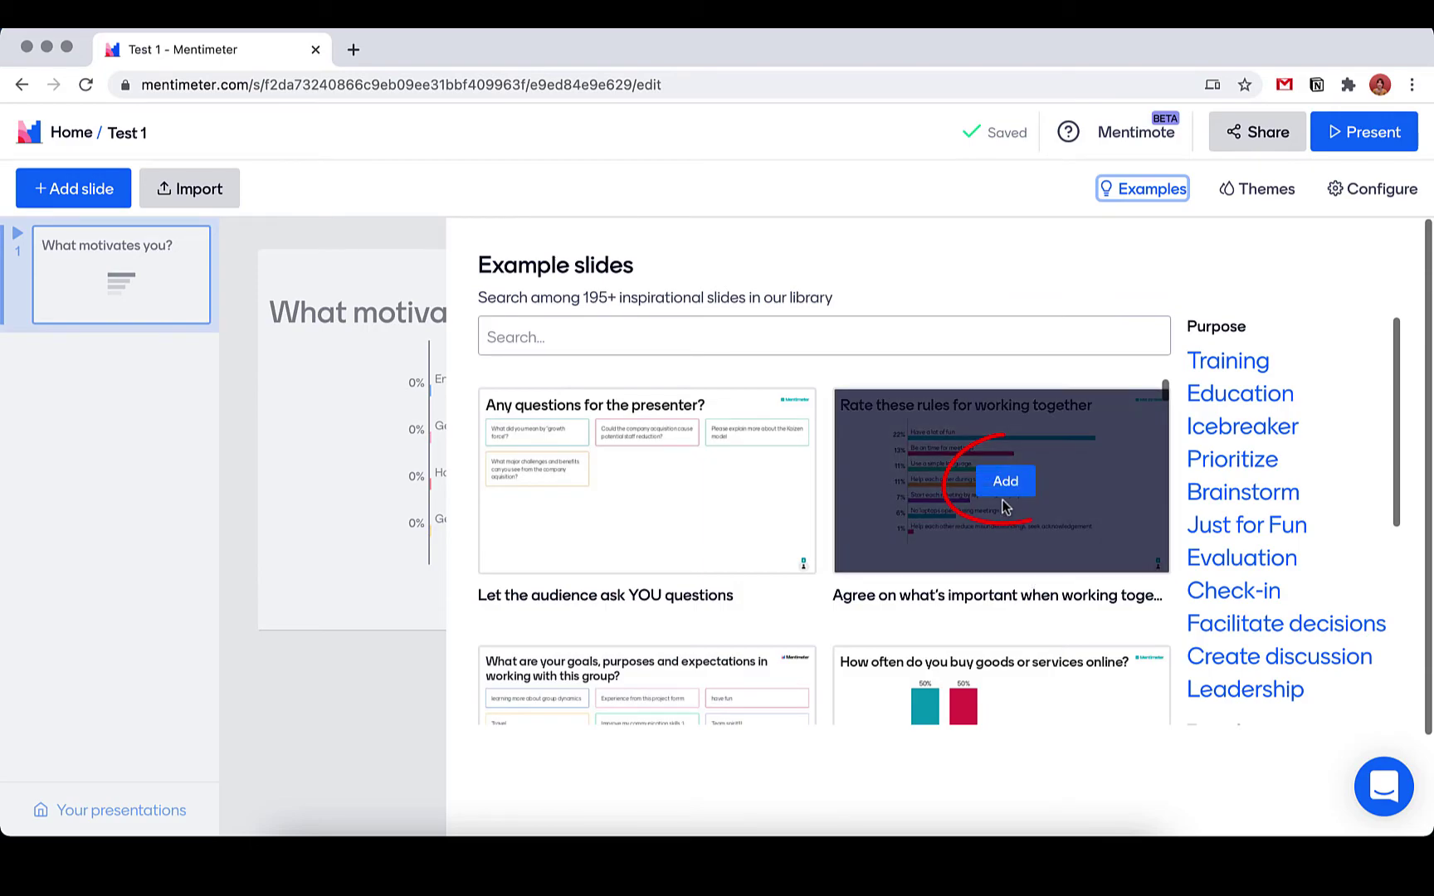
{"action": "left_click", "coordinate": [1005, 482]}
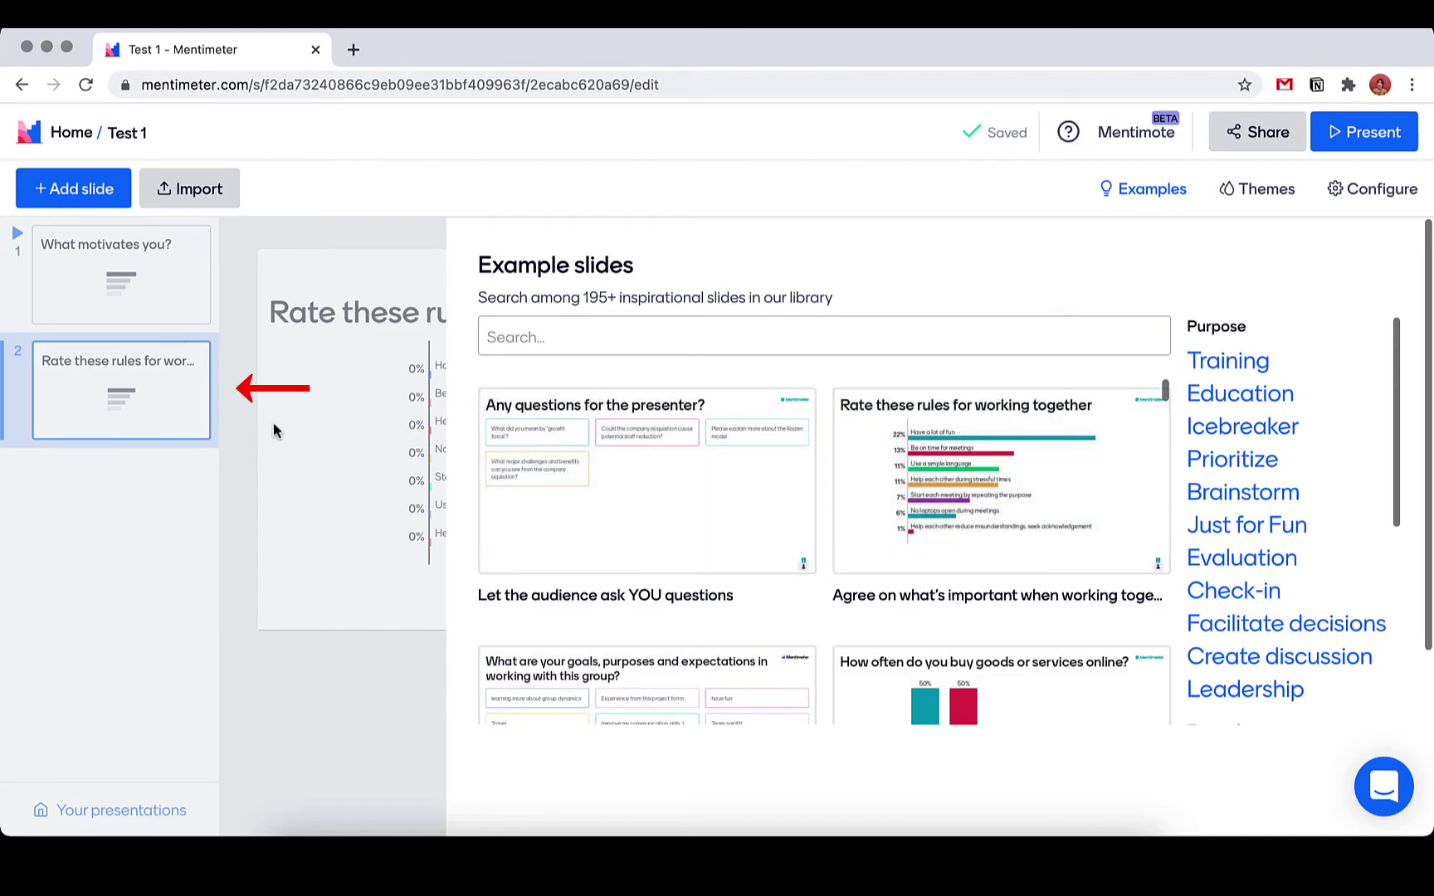
{"action": "left_click", "coordinate": [155, 460]}
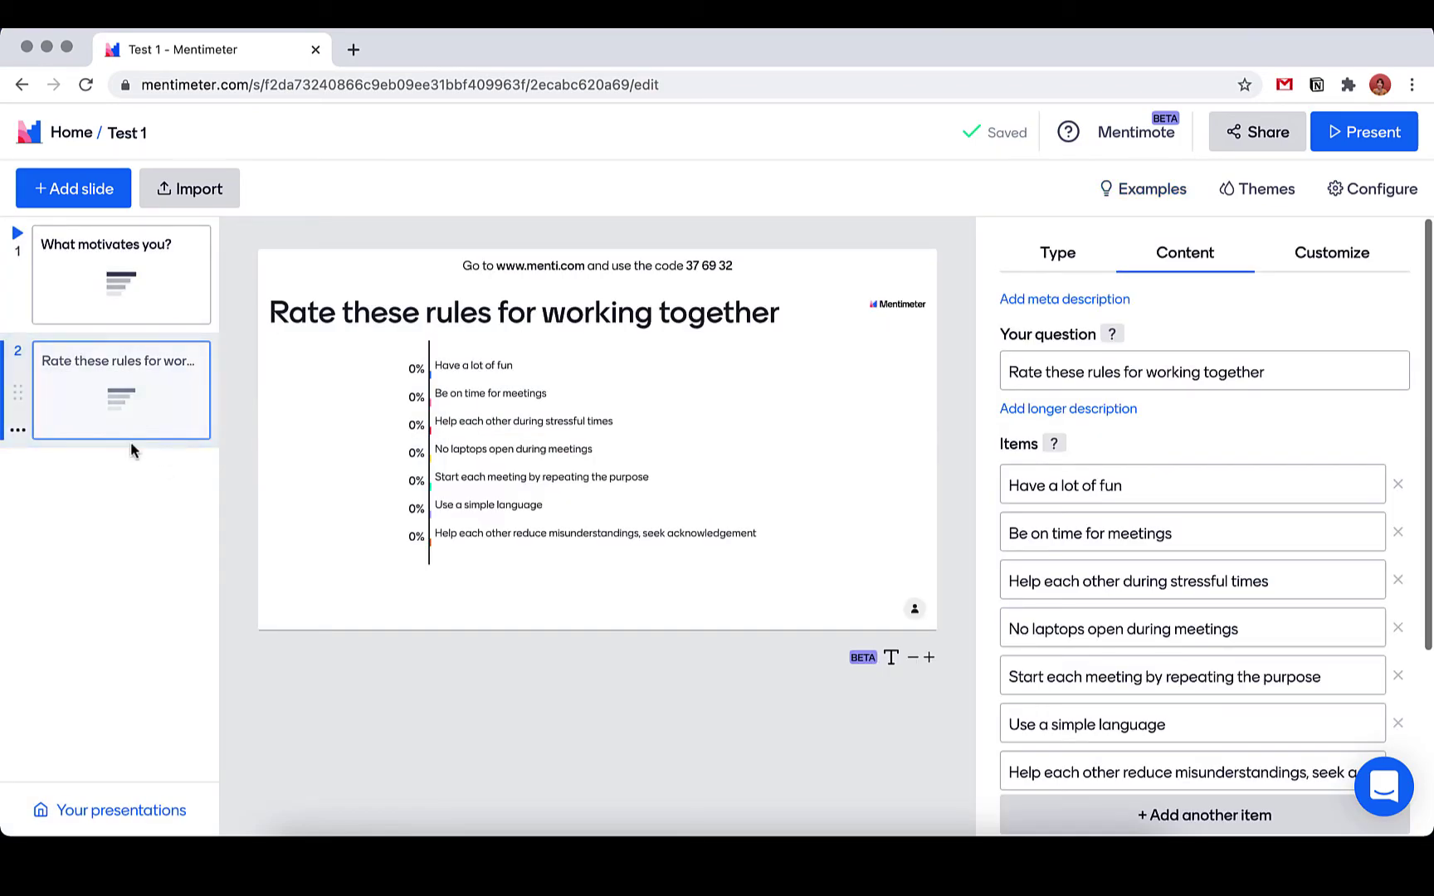
{"action": "mouse_move", "coordinate": [121, 390]}
{"action": "mouse_move", "coordinate": [35, 406]}
{"action": "left_mouse_down"}
{"action": "mouse_move", "coordinate": [31, 303]}
{"action": "mouse_move", "coordinate": [37, 399]}
{"action": "left_mouse_up"}
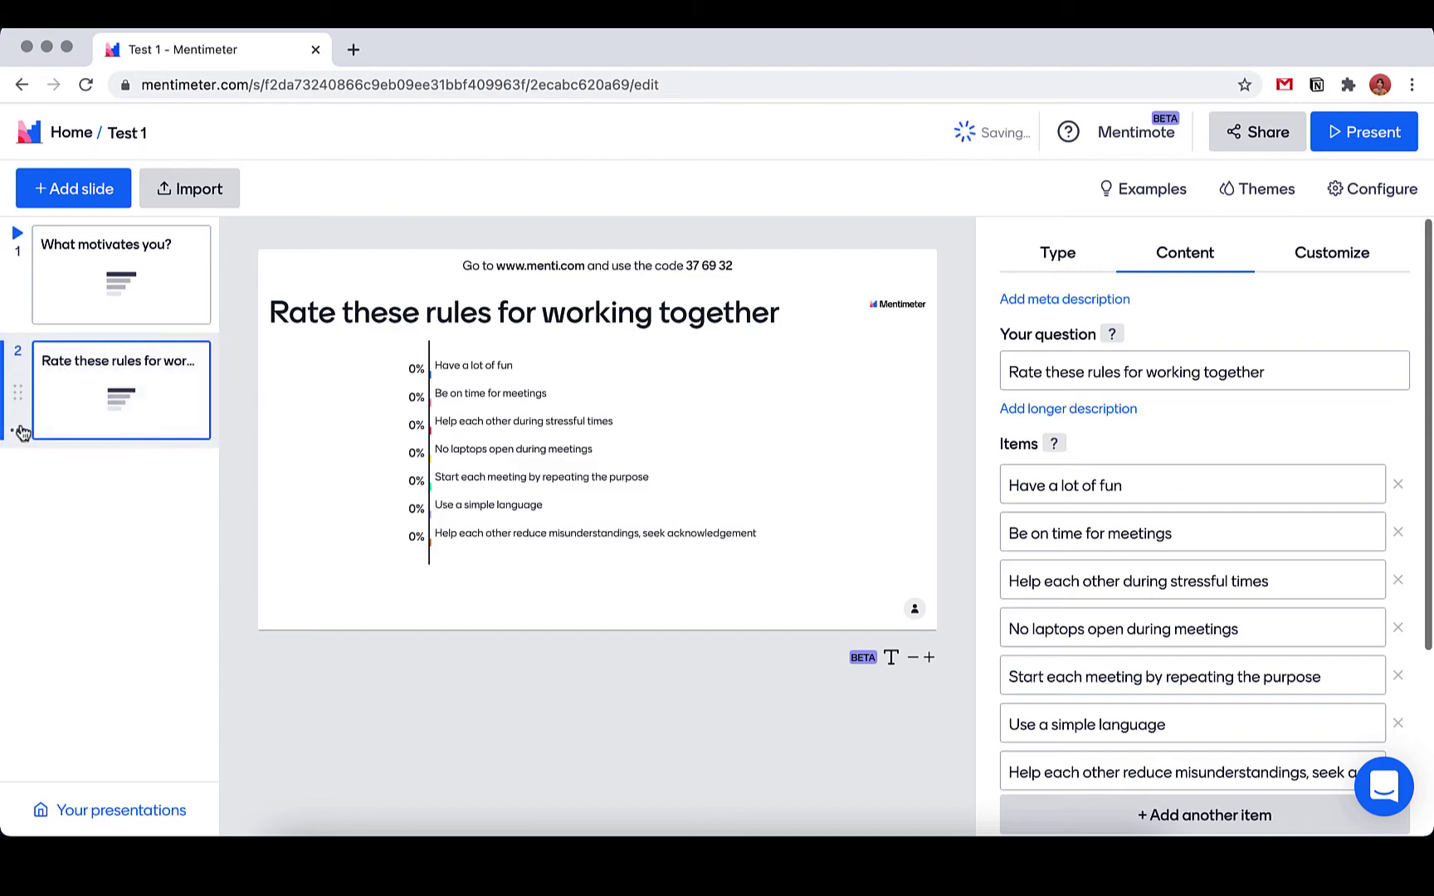
{"action": "left_click", "coordinate": [21, 436]}
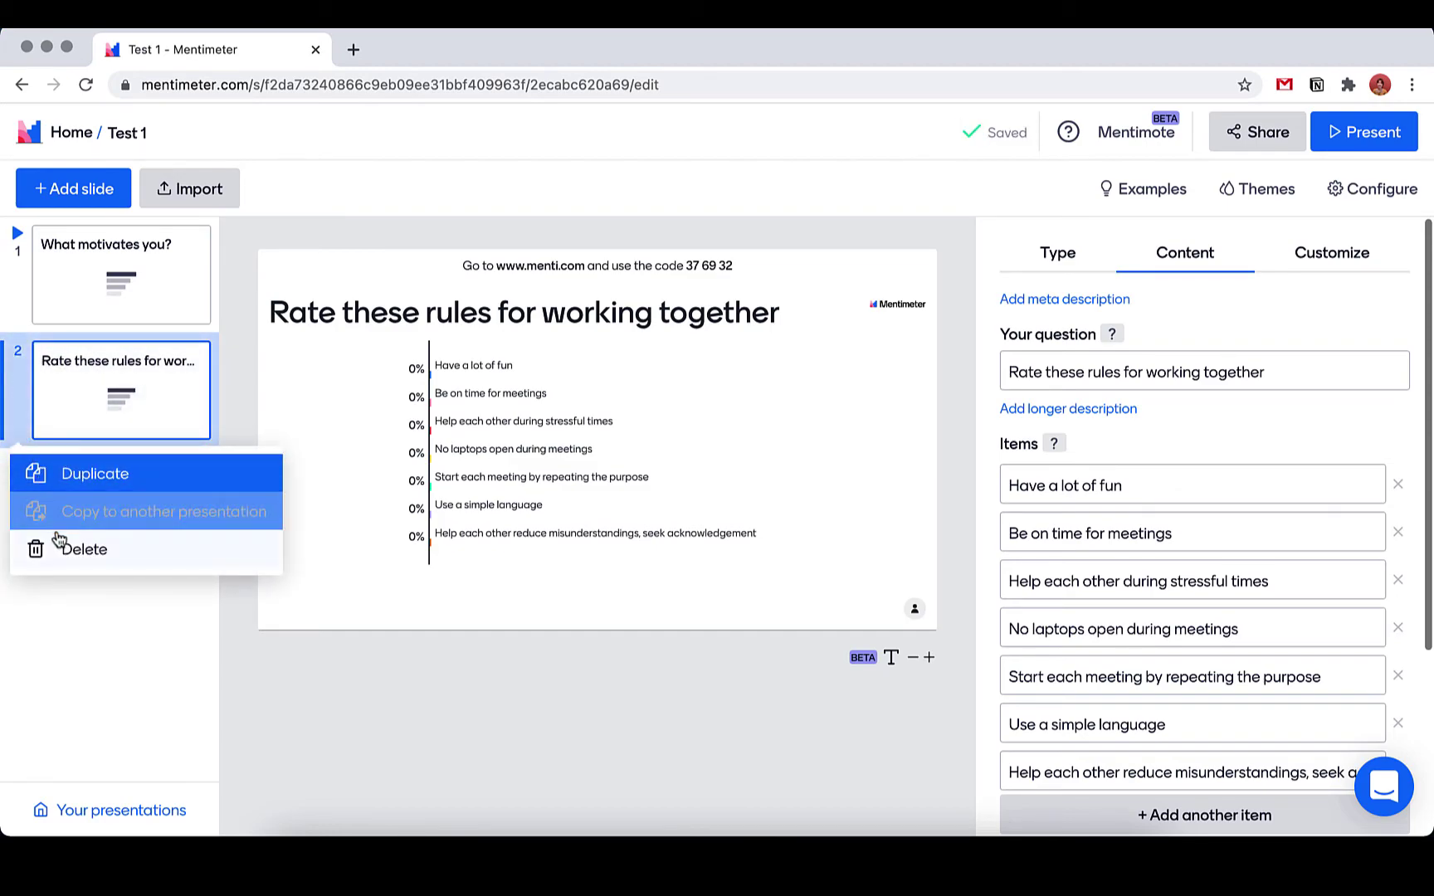
{"action": "left_click", "coordinate": [69, 565]}
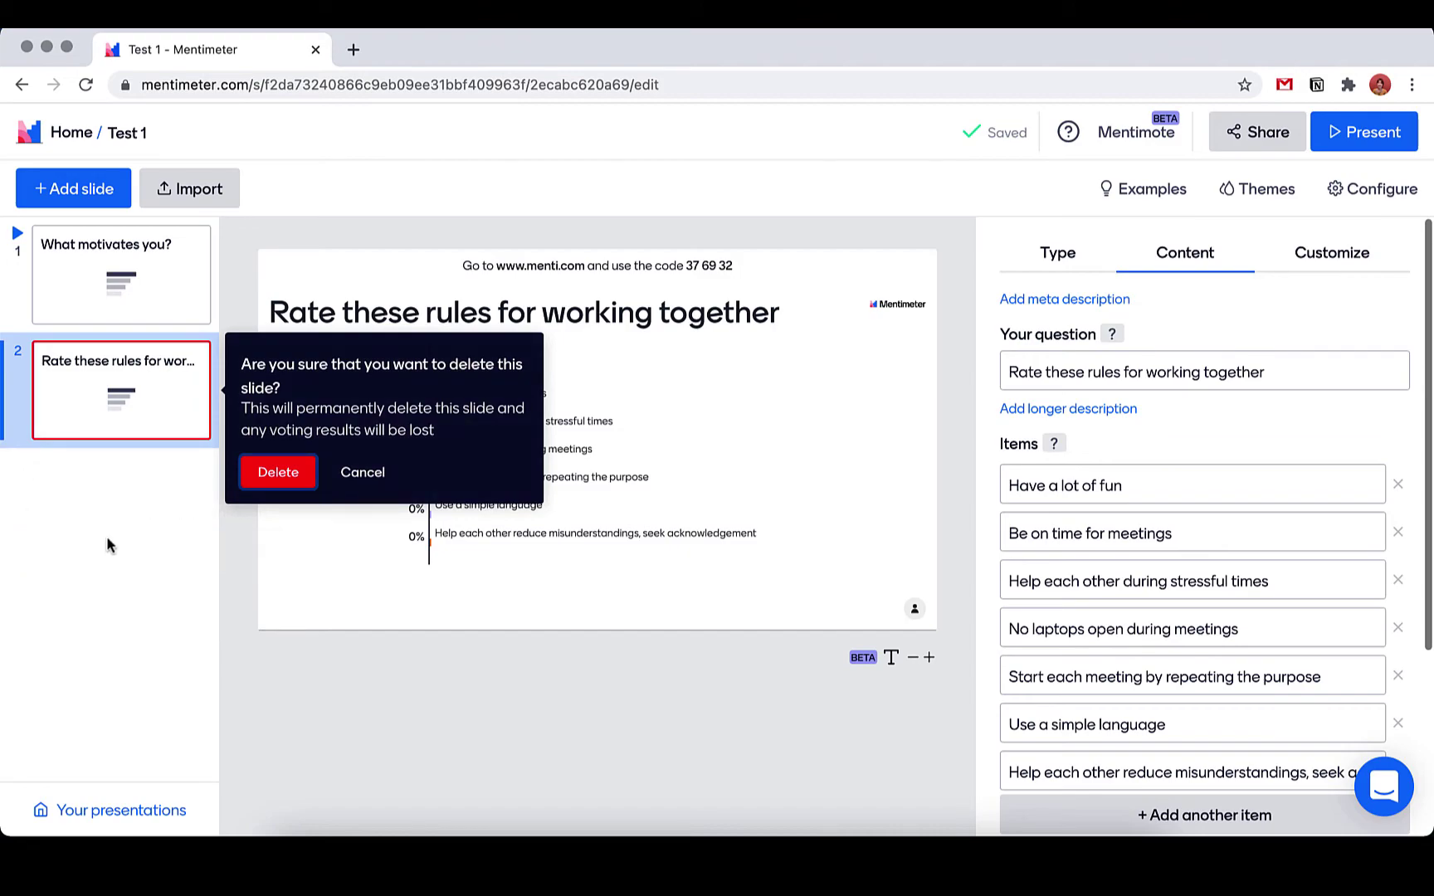
{"action": "left_click", "coordinate": [353, 477]}
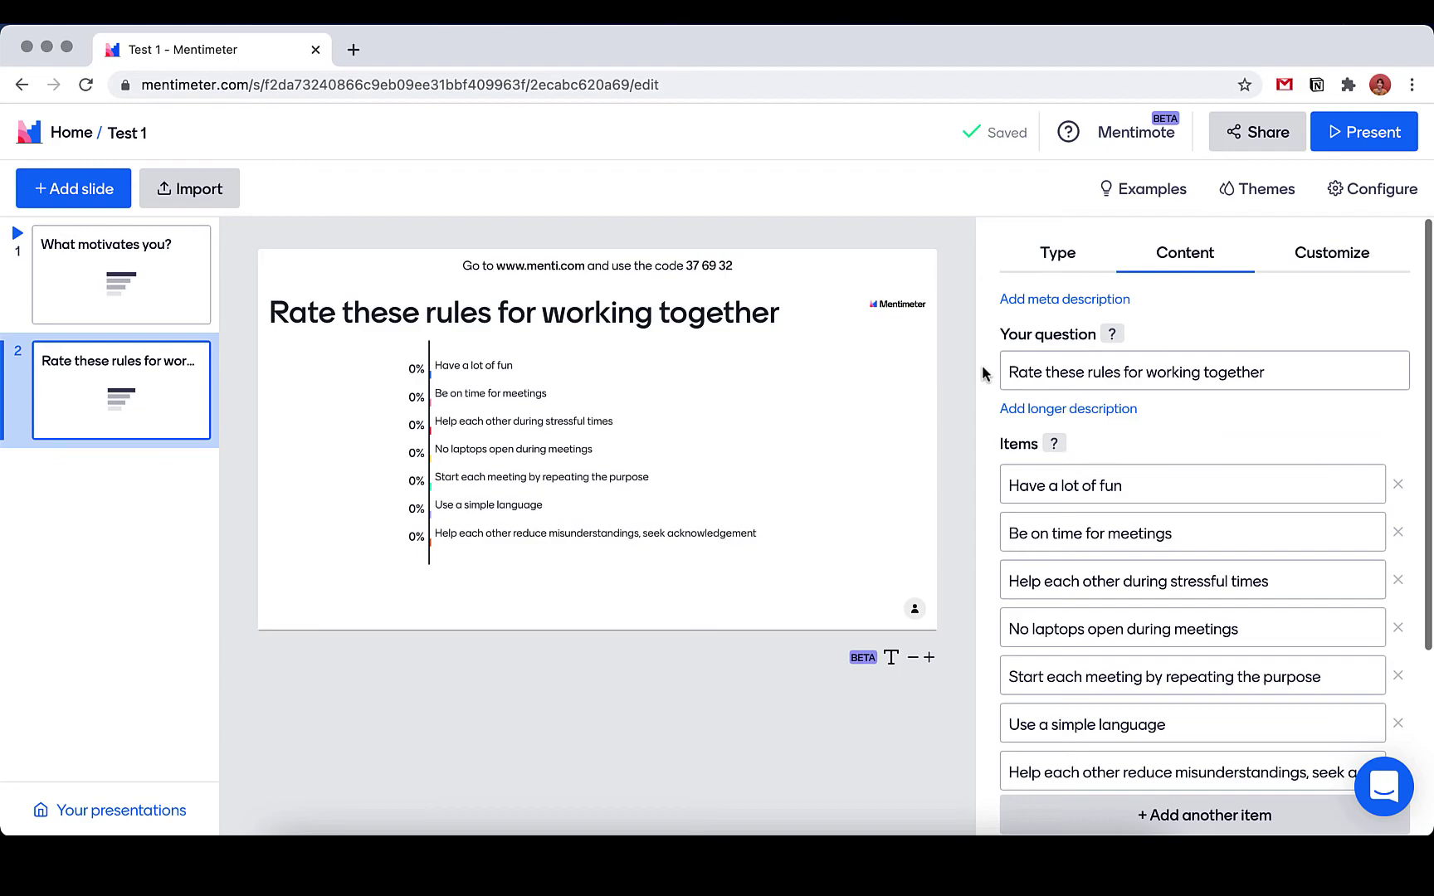
- Search the examples for 'What motivates' and add the 'What motivates you?' slide as slide 3
{"action": "left_click", "coordinate": [1155, 193]}
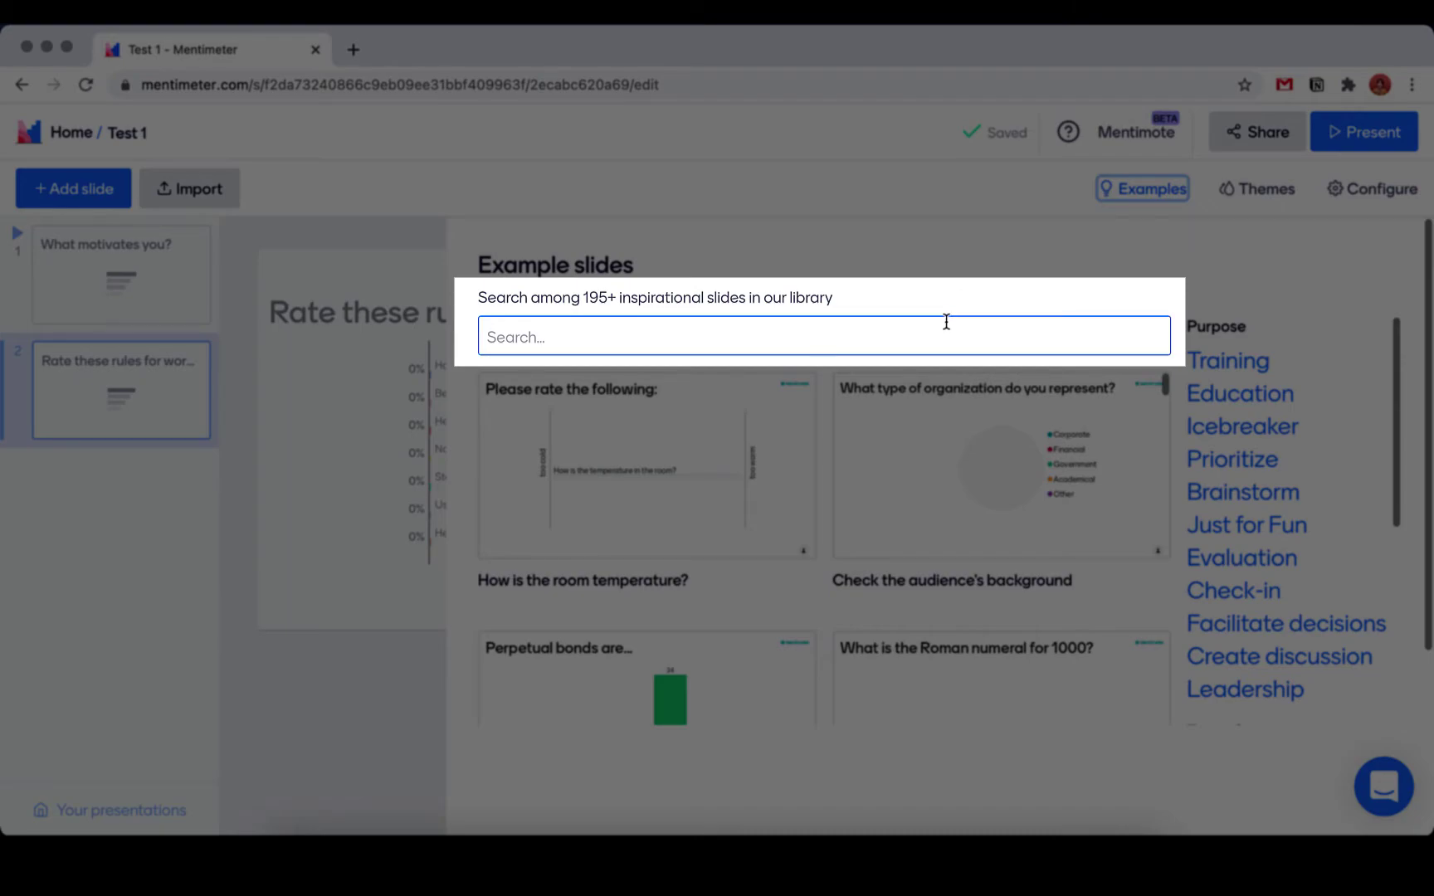
{"action": "left_click", "coordinate": [946, 323]}
{"action": "type", "text": "Wha"}
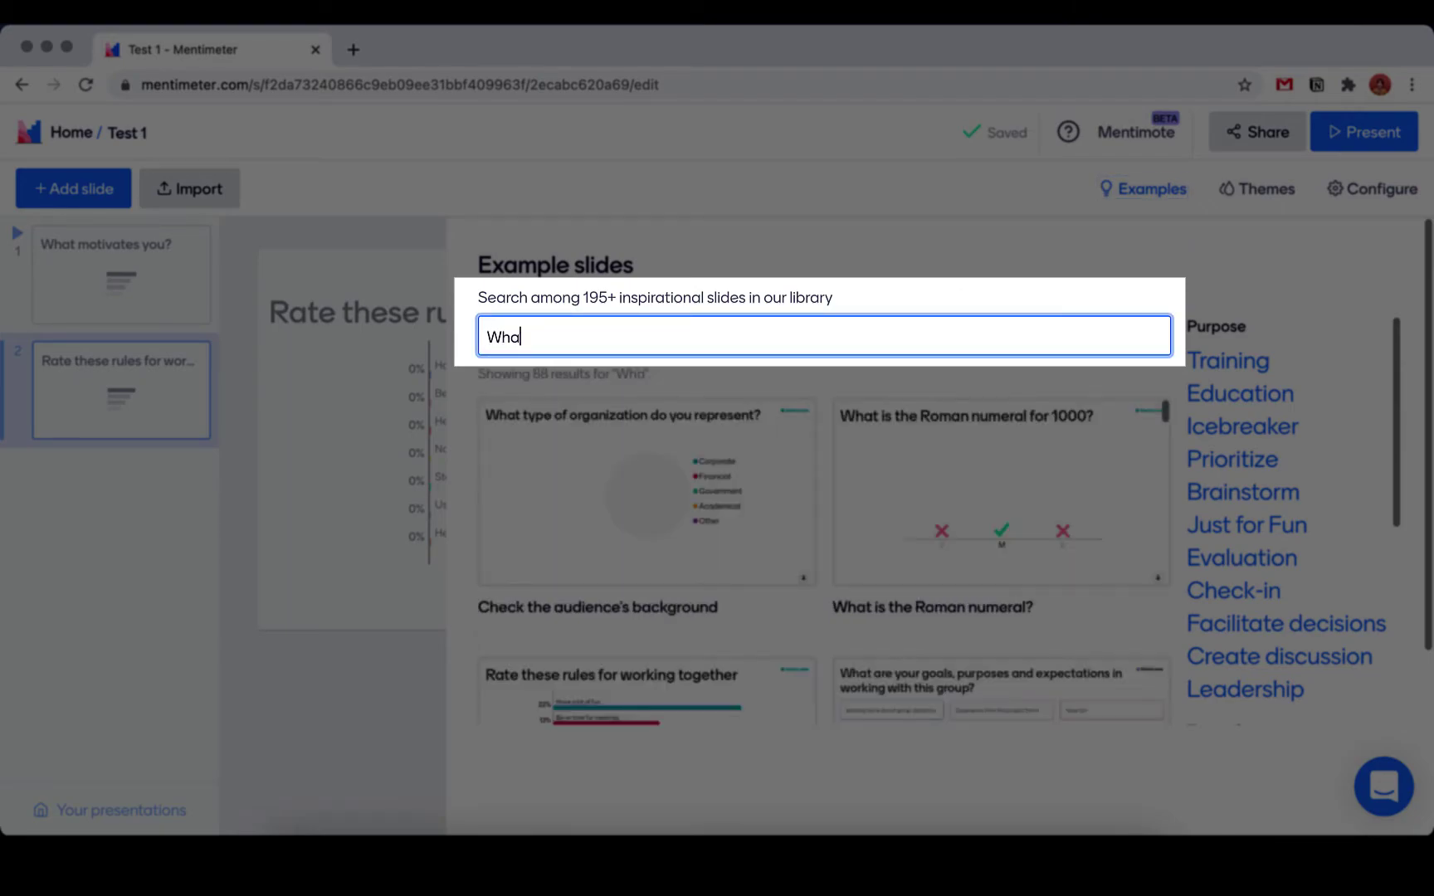
{"action": "type", "text": "t motivates"}
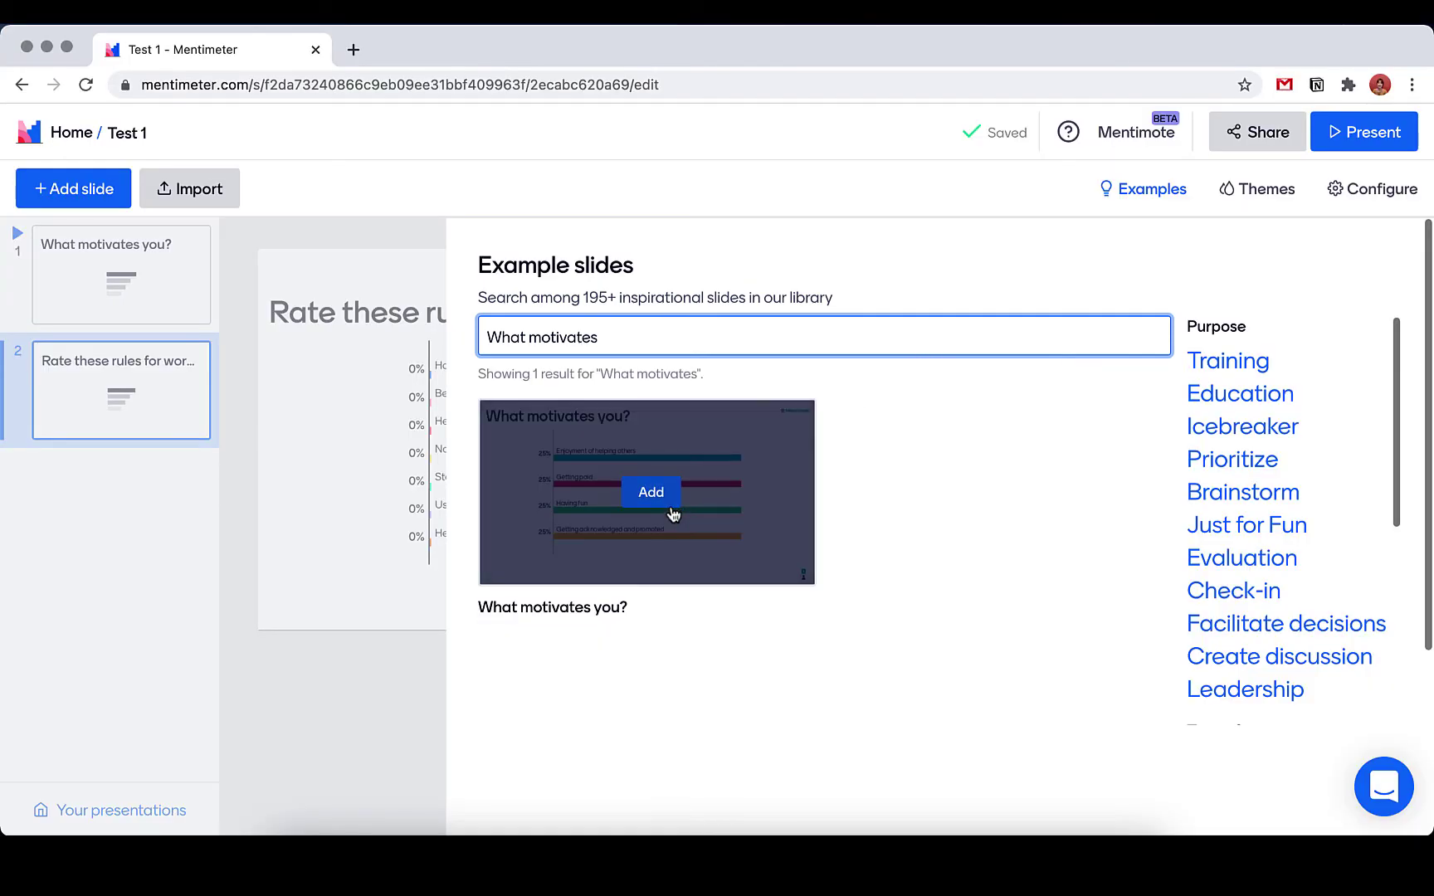
{"action": "left_click", "coordinate": [652, 493]}
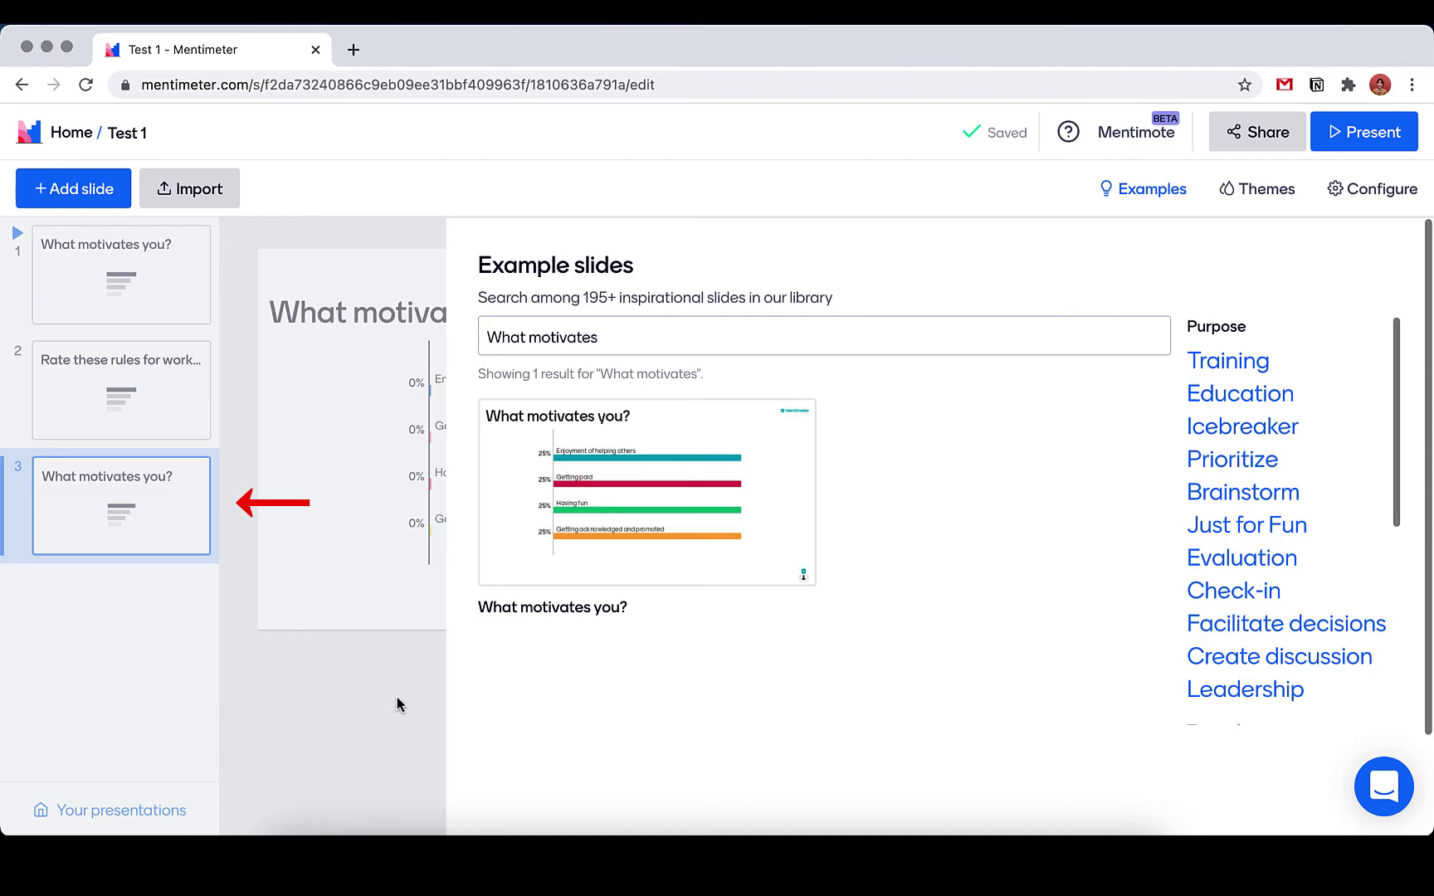
{"action": "left_click", "coordinate": [175, 553]}
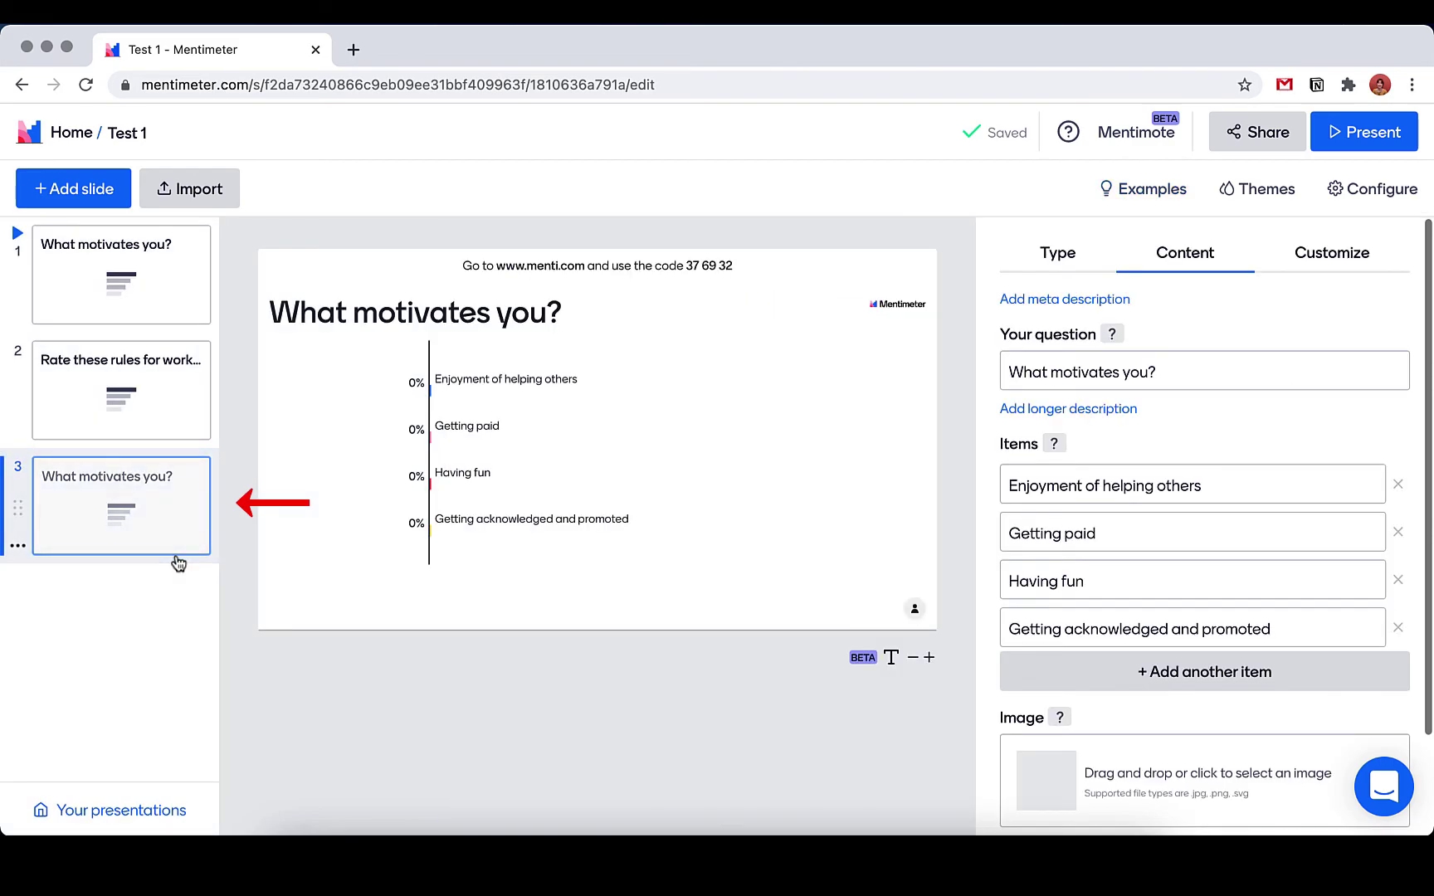